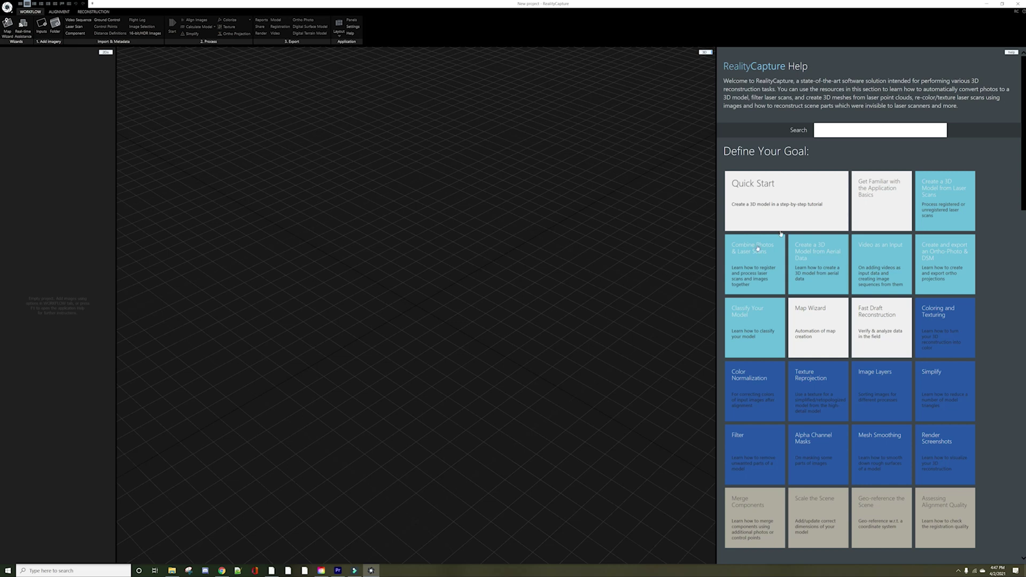
- Open the Quick Start guide and import all images from the Park Tavern Pics folder, including subfolders
left_click(788, 211)
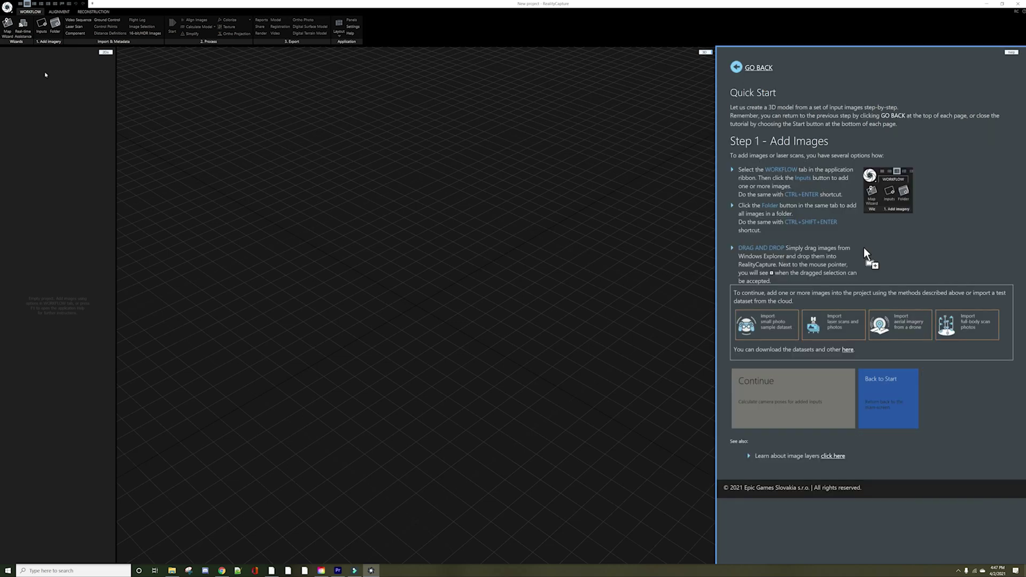
left_click(55, 24)
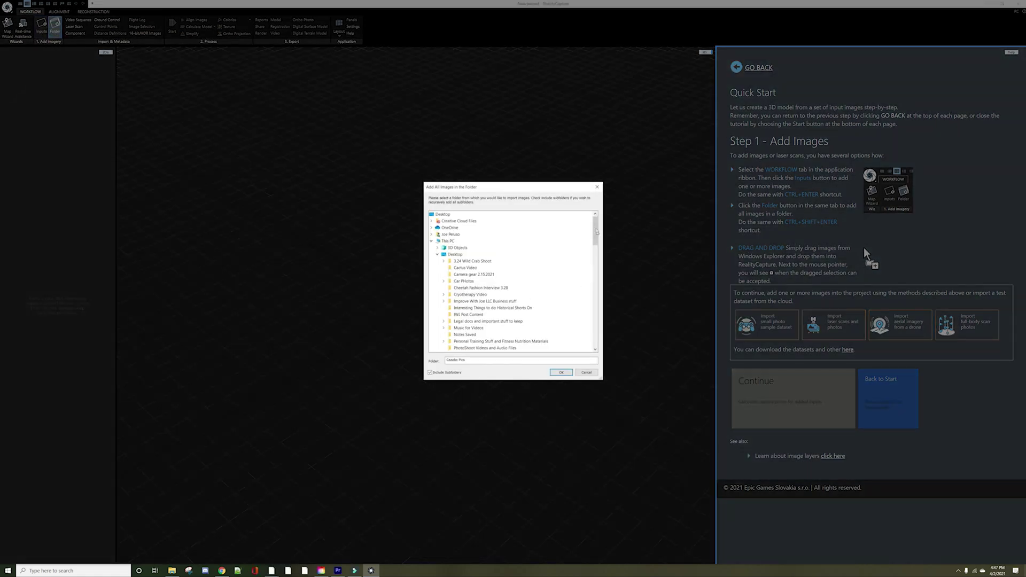
left_click_drag(597, 232, 596, 237)
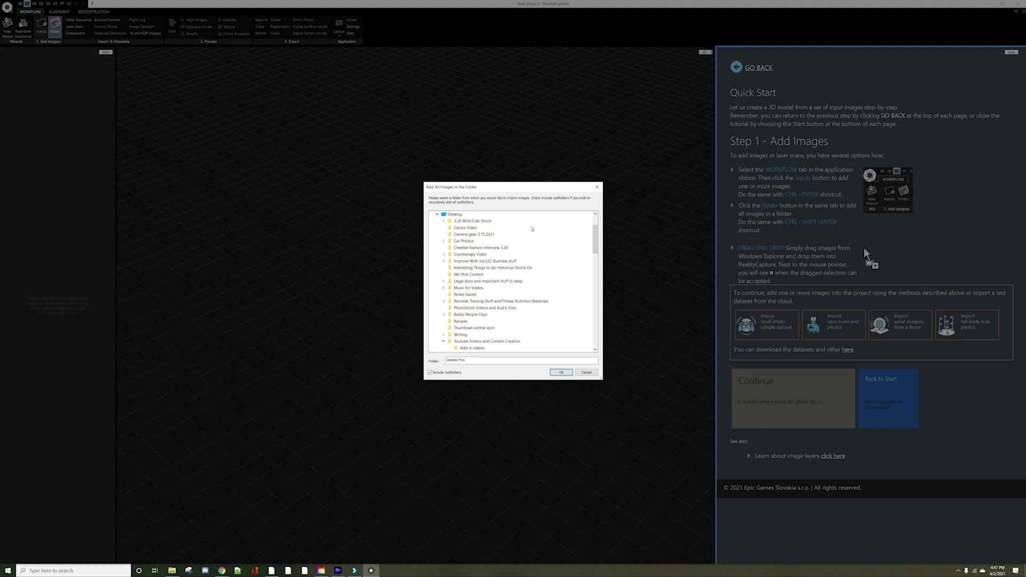
scroll(585, 292, "down", 10)
scroll(585, 292, "up", 12)
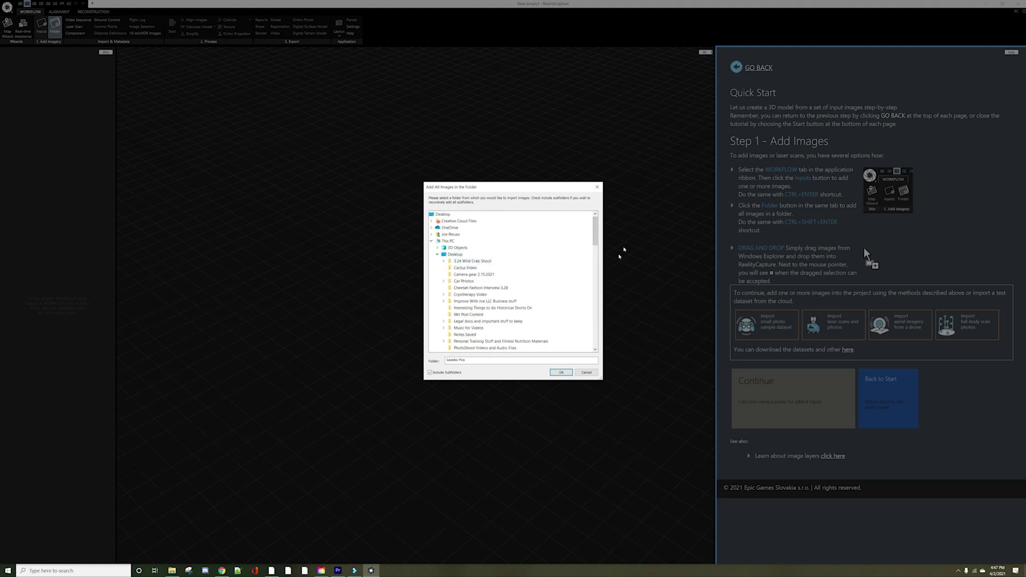
left_click_drag(597, 233, 595, 257)
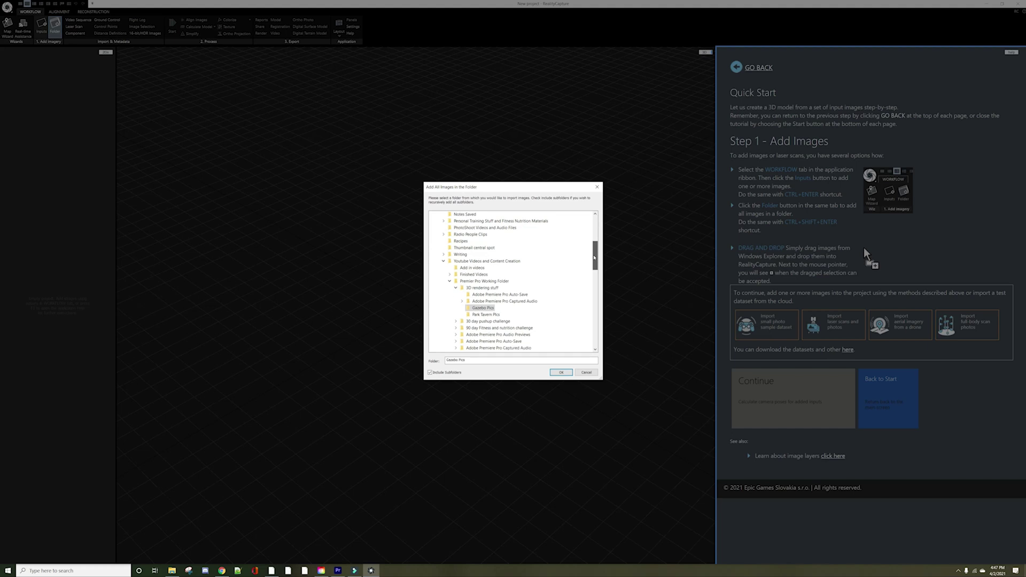
left_click(481, 314)
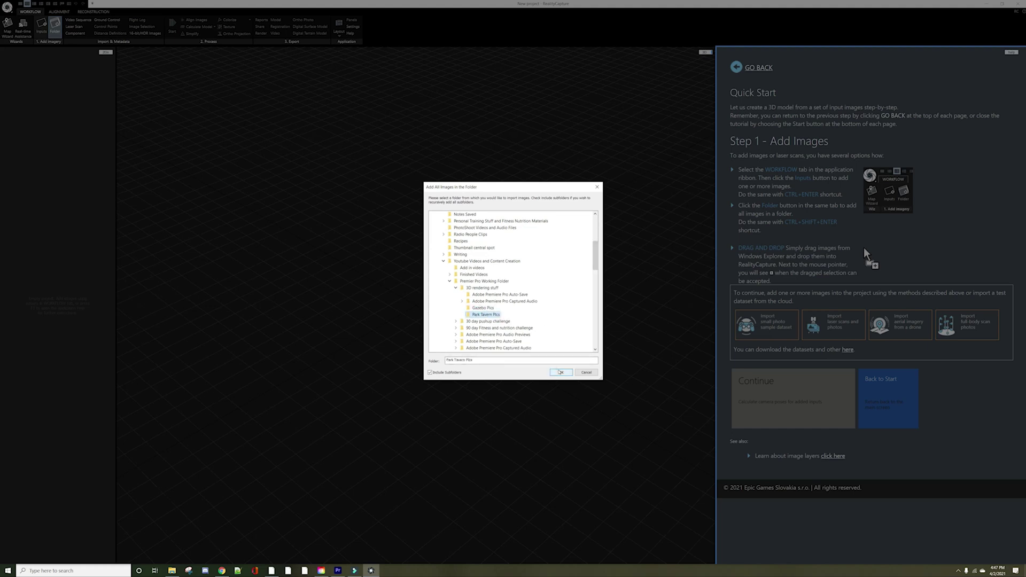
left_click(560, 372)
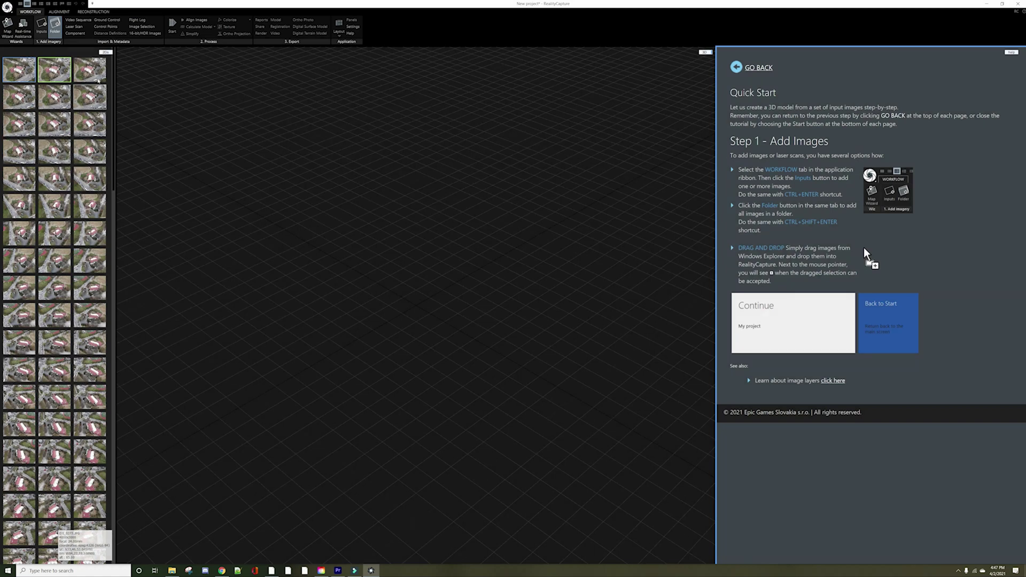
- Look through the imported drone photos, select all of them and align the images
left_click_drag(113, 66, 85, 514)
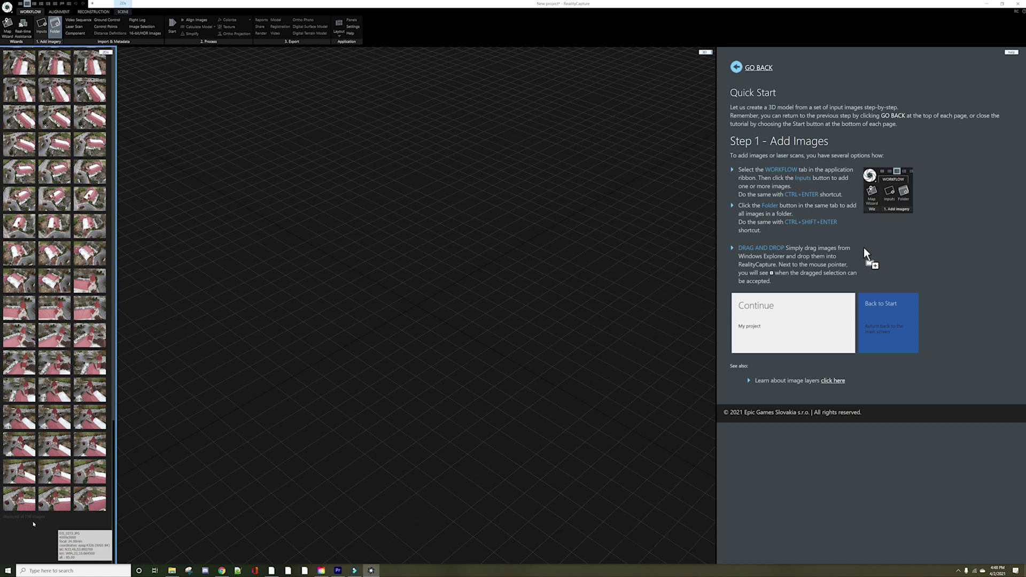
left_click_drag(114, 419, 73, 36)
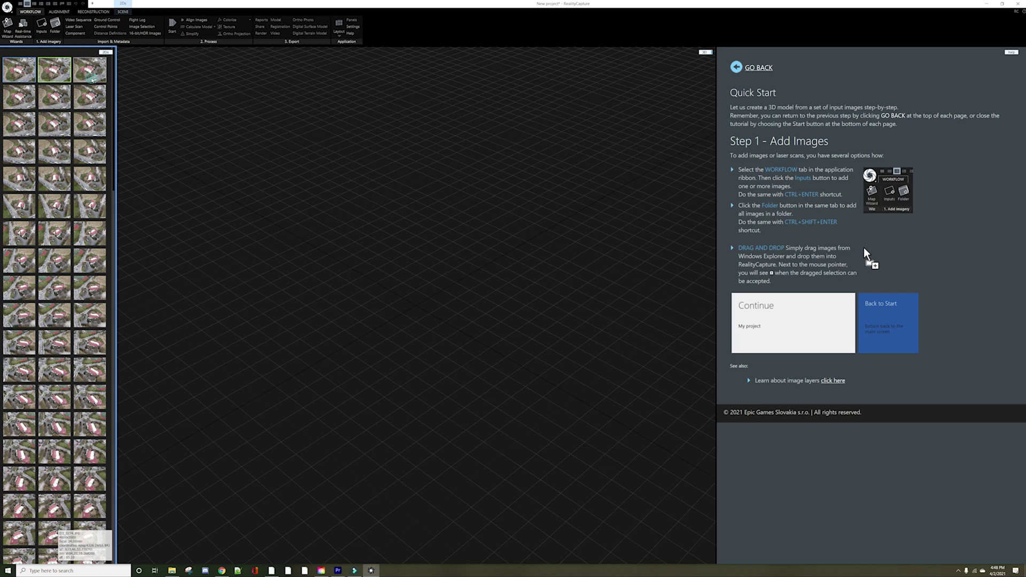
key("ctrl+a")
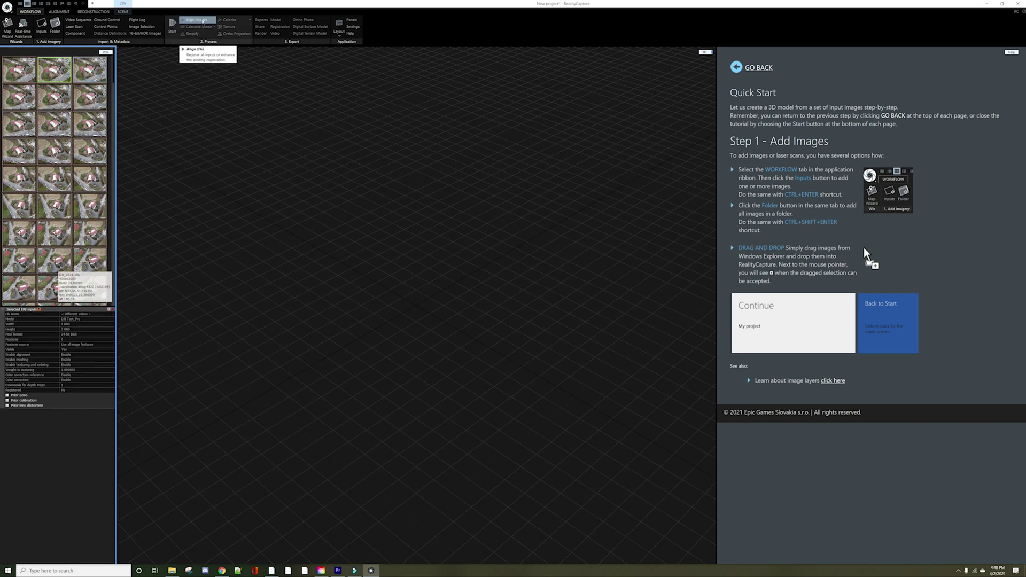
left_click(202, 21)
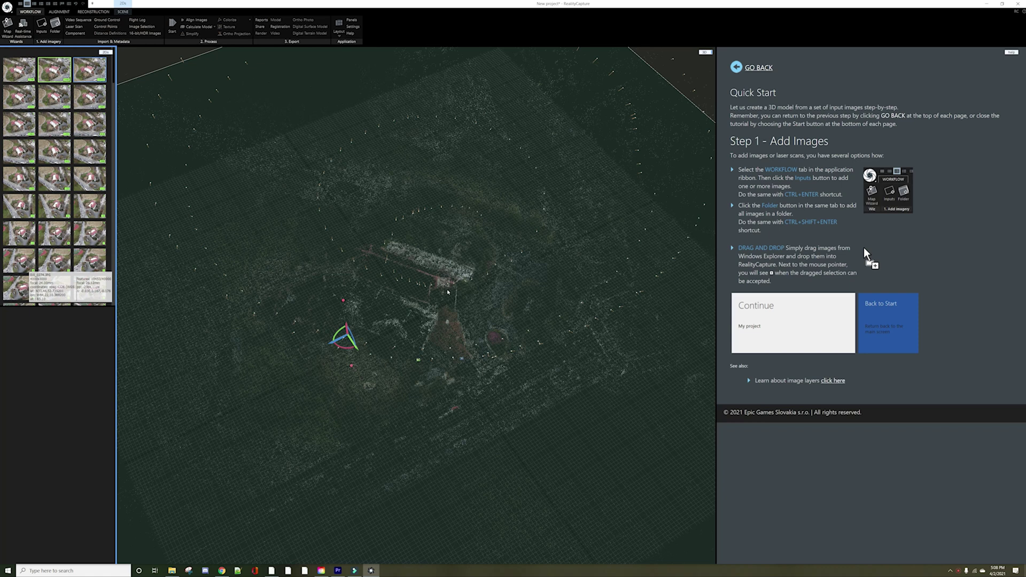
- Examine the aligned point cloud and the rings of camera positions from several angles, selecting individual cameras
right_click_drag(496, 321, 437, 287)
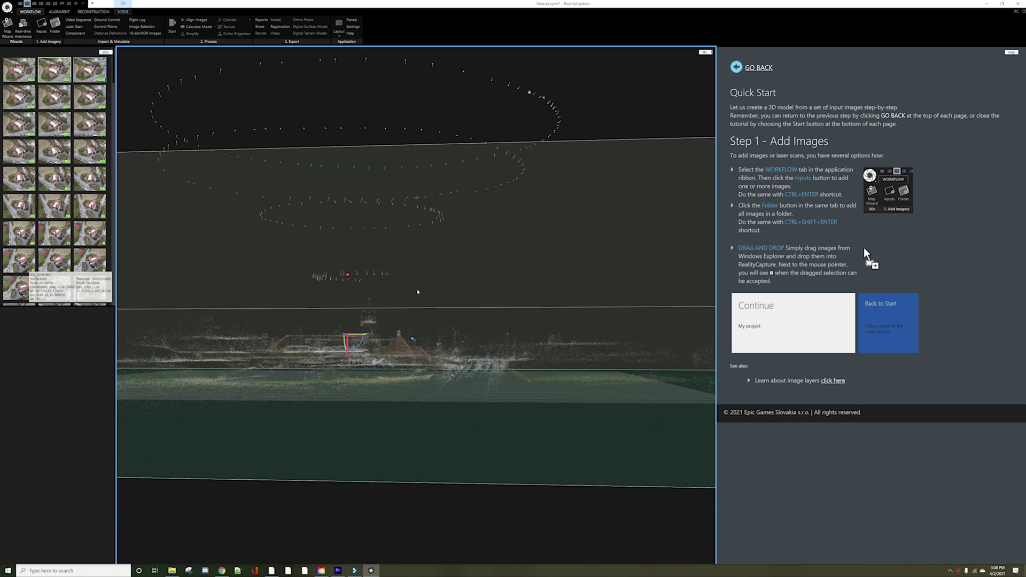
right_click_drag(378, 309, 298, 354)
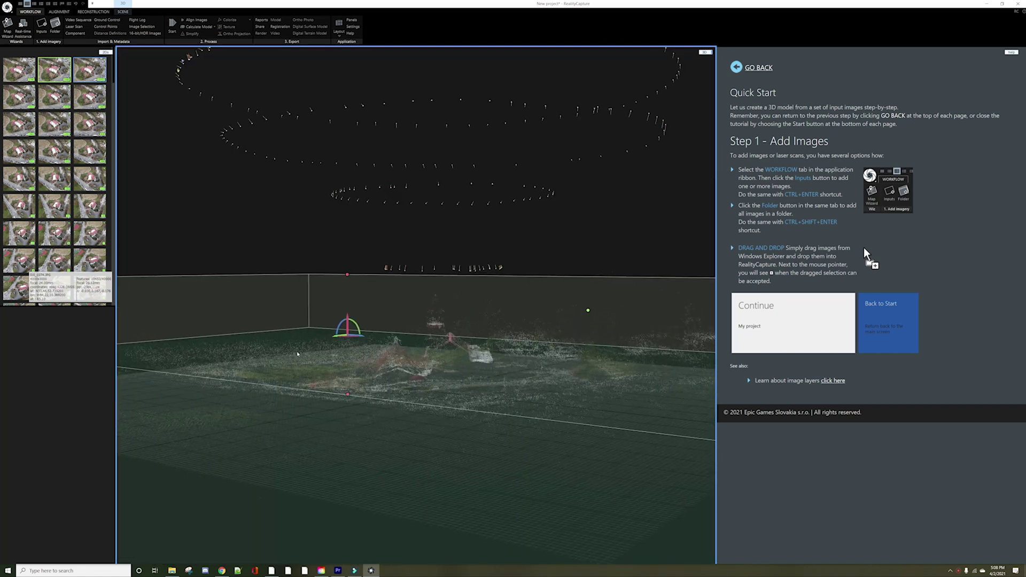
right_click_drag(316, 272, 288, 215)
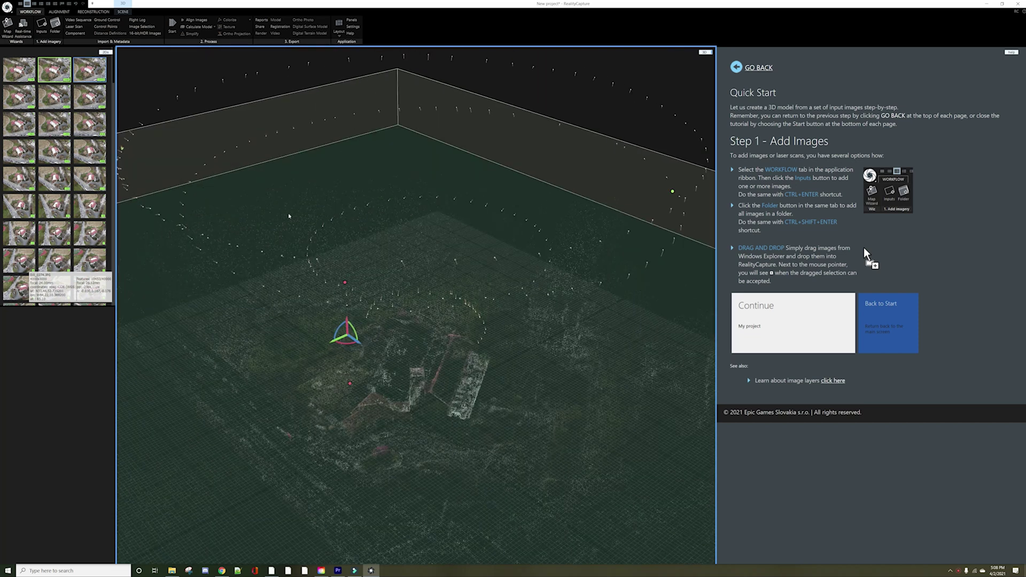
right_click_drag(161, 173, 180, 180)
right_click_drag(189, 224, 220, 221)
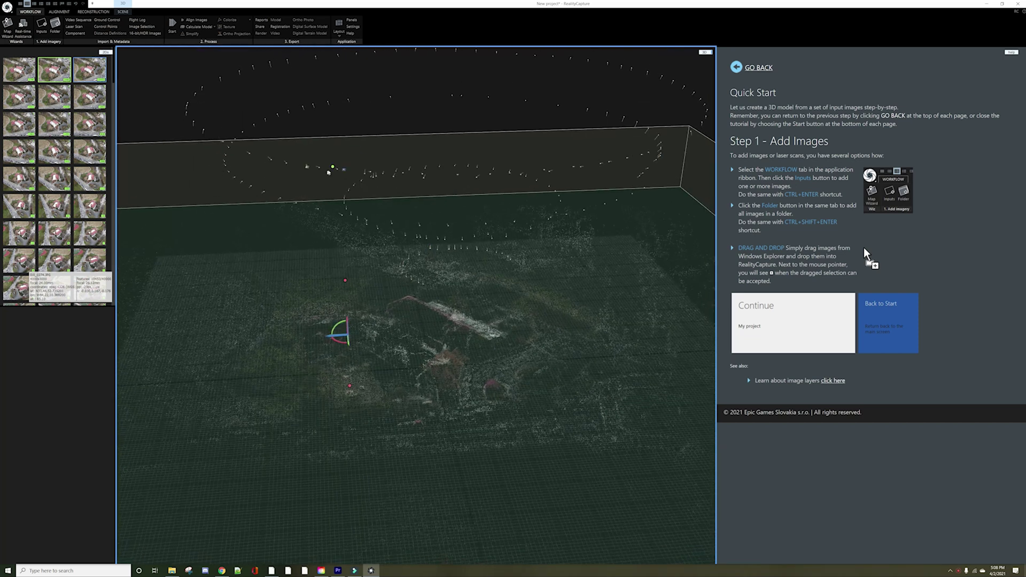
left_click(344, 170)
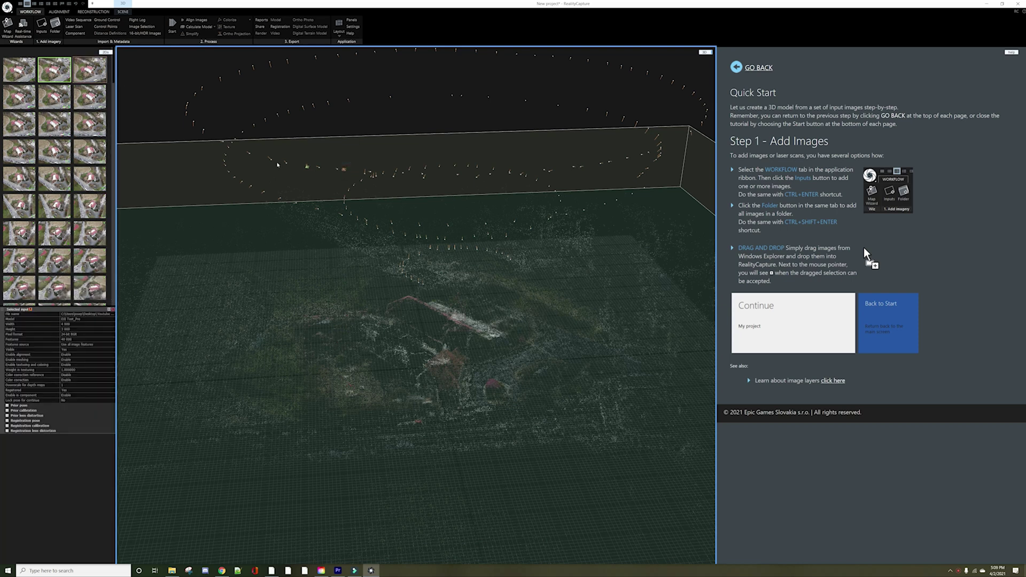
left_click(270, 158)
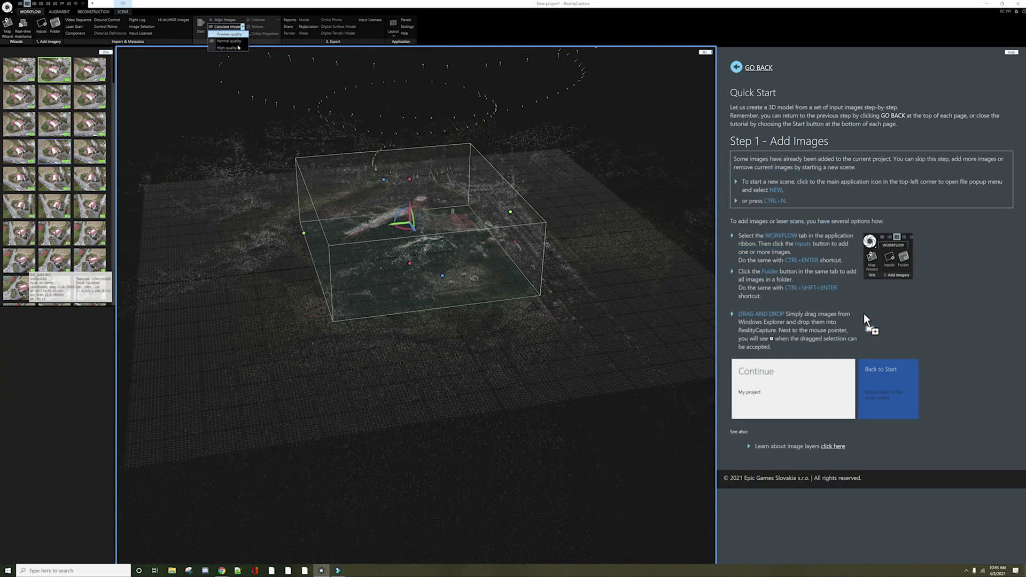
- Calculate the model in high quality and check the mesh of the building and its surroundings
left_click(229, 48)
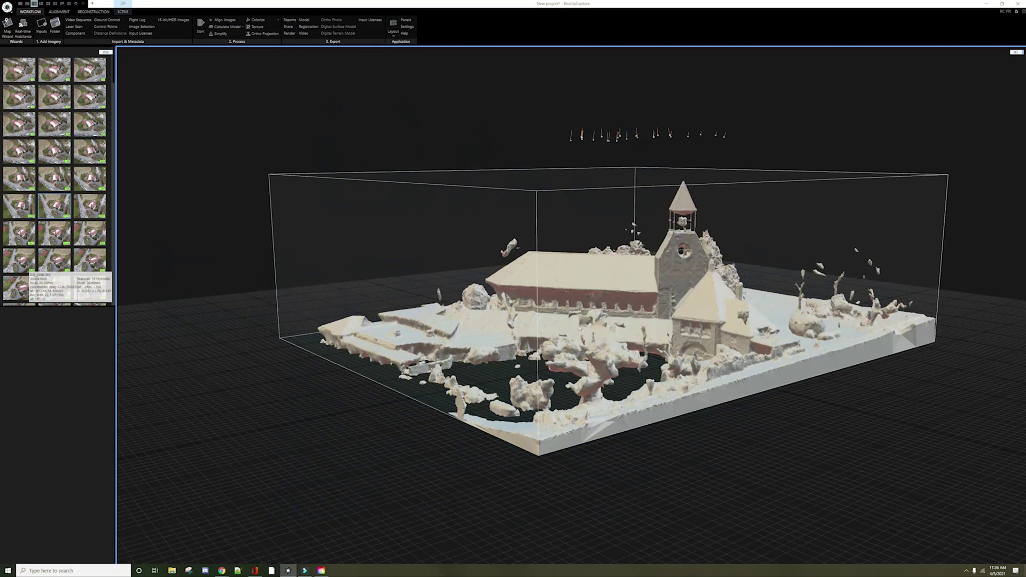
mouse_move(599, 333)
right_mouse_down()
mouse_move(614, 340)
mouse_move(591, 334)
right_mouse_up()
scroll(568, 422, "up", 4)
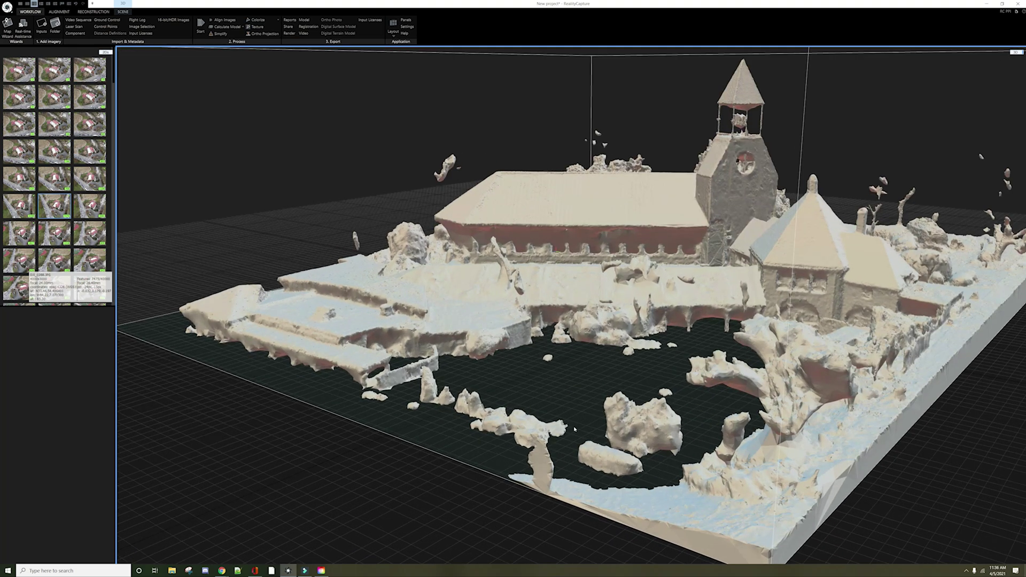
scroll(567, 423, "down", 1)
scroll(566, 428, "up", 1)
scroll(558, 451, "down", 1)
scroll(559, 450, "up", 2)
right_click_drag(560, 450, 583, 415)
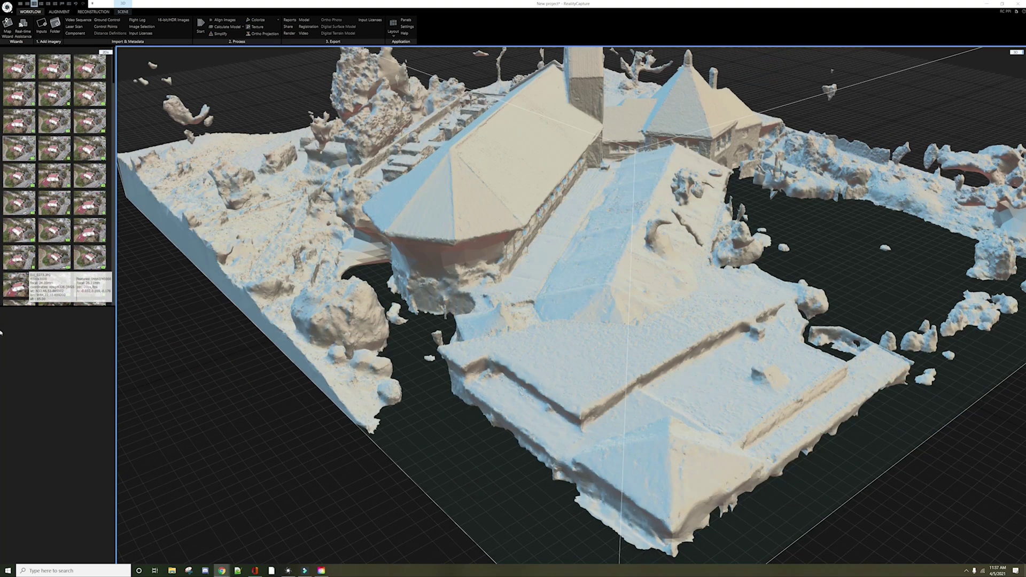
- Select the stray mesh fragments floating around the building with the lasso and advanced selection tools
left_click(94, 11)
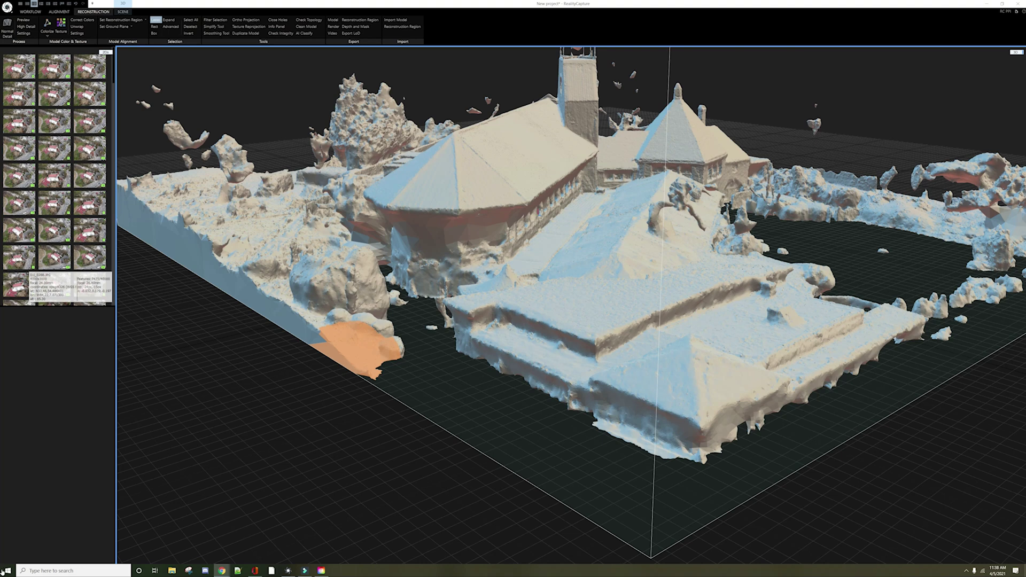
left_click(195, 21)
left_click(170, 26)
left_click(87, 314)
left_click_drag(307, 314, 676, 451)
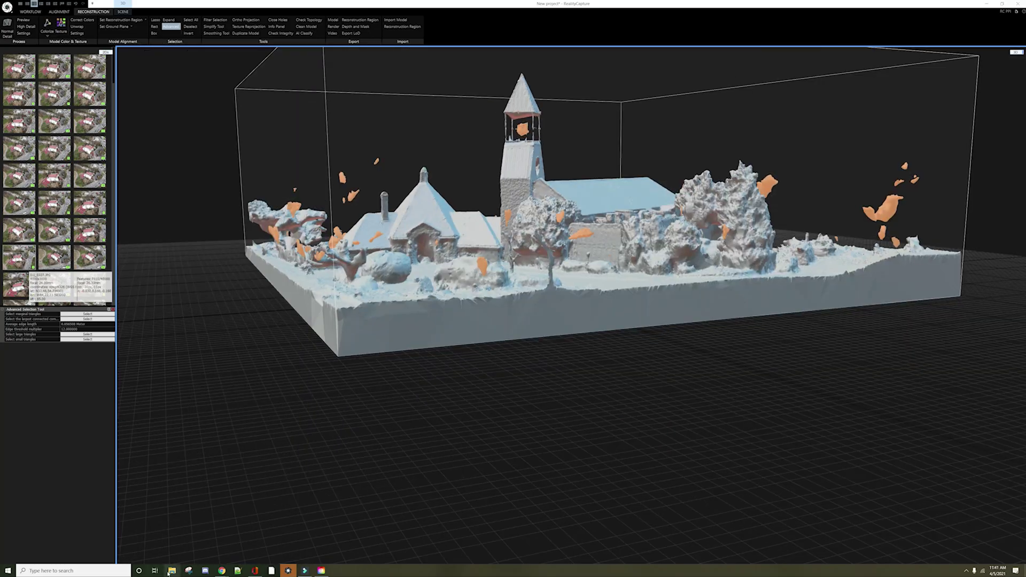
- Display an aerial photo of the building in a 2D view alongside the 3D mesh and compare the two
left_click(167, 573)
double_click(143, 176)
scroll(282, 302, "down", 20)
double_click(371, 396)
scroll(538, 299, "up", 6)
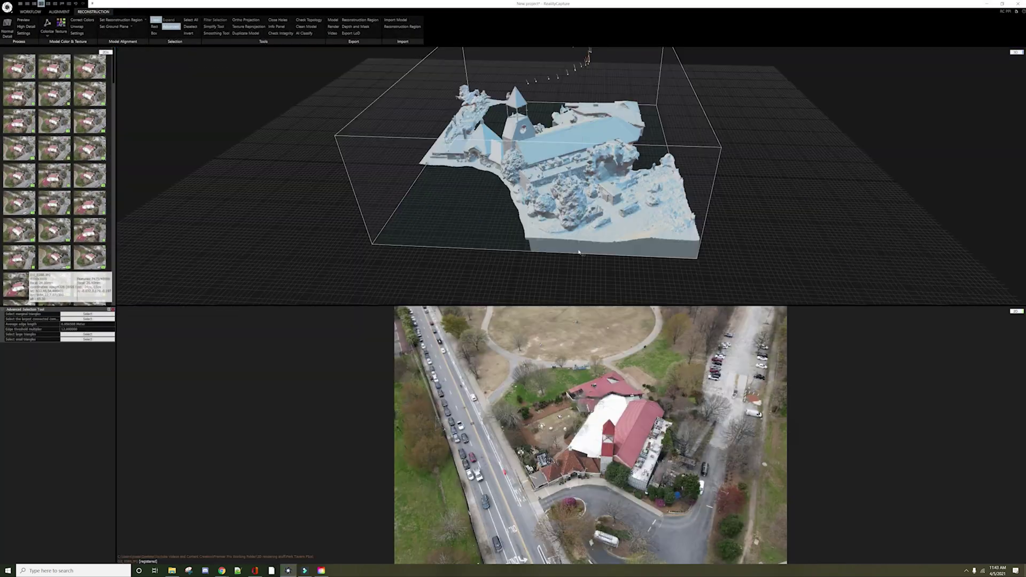
scroll(580, 252, "up", 5)
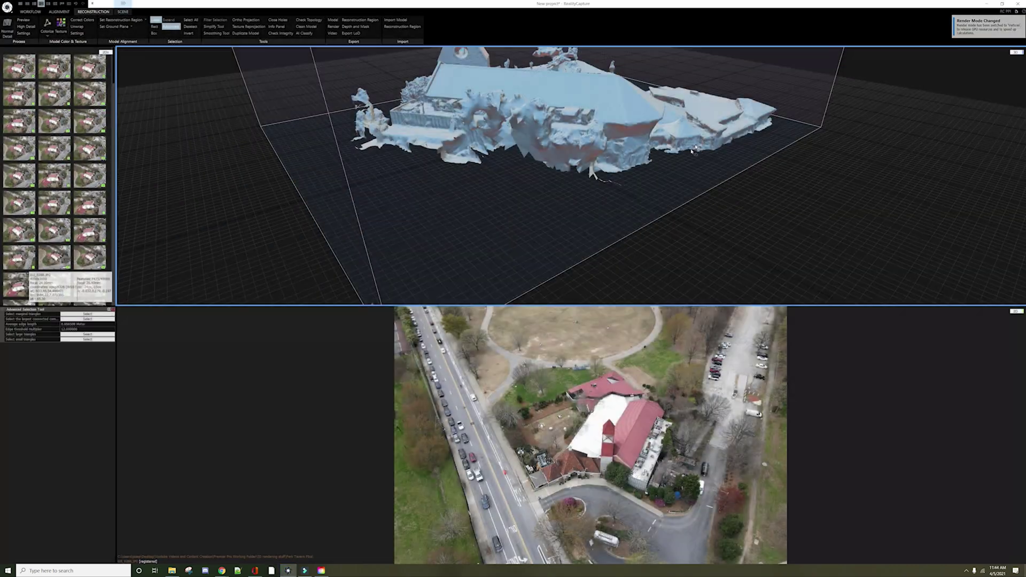
right_click_drag(692, 151, 459, 138)
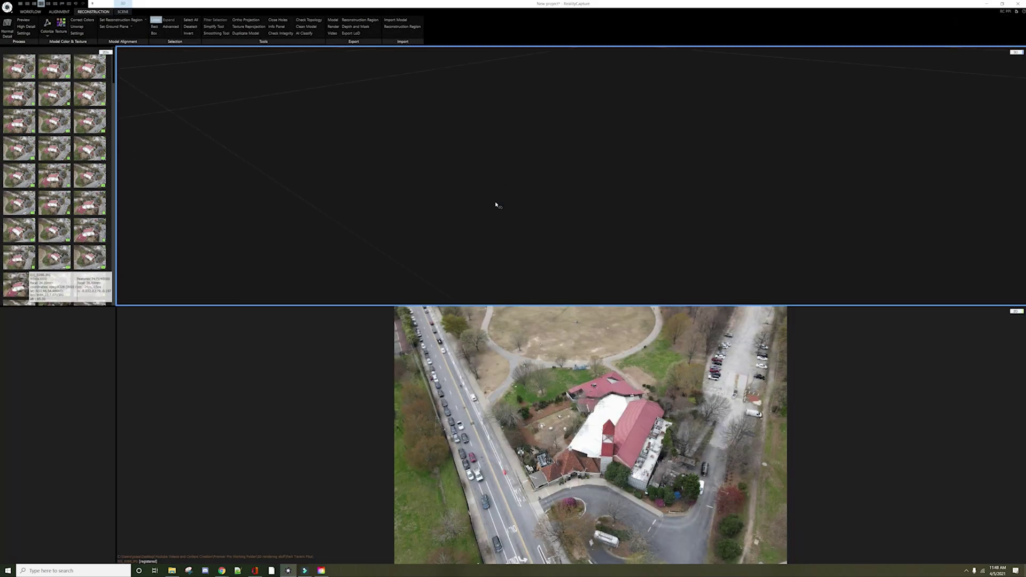
- Open the Smoothing Tool and make a rectangular selection around the bump protruding from the long tent-like roof
left_click(216, 33)
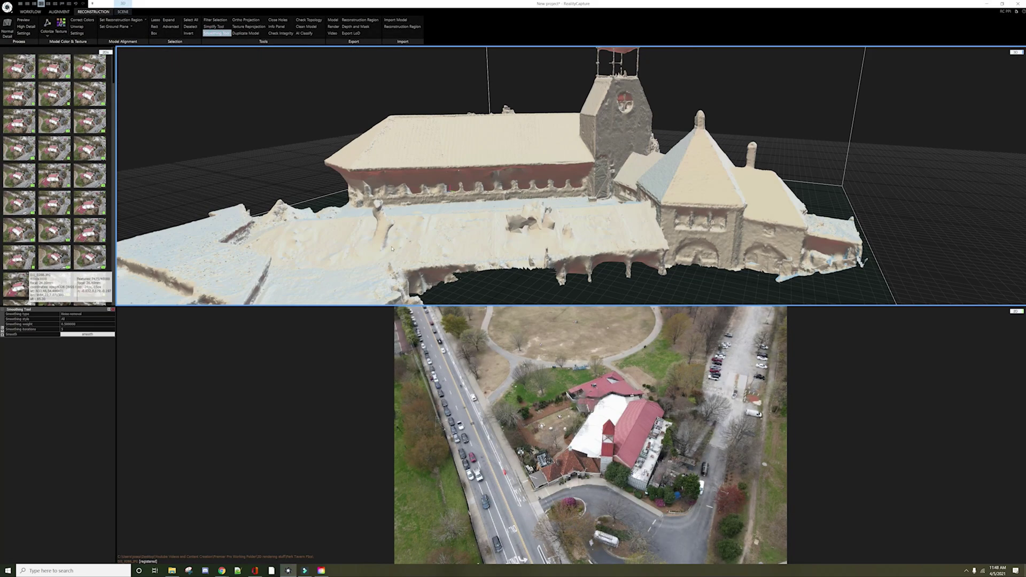
right_click_drag(534, 178, 500, 235)
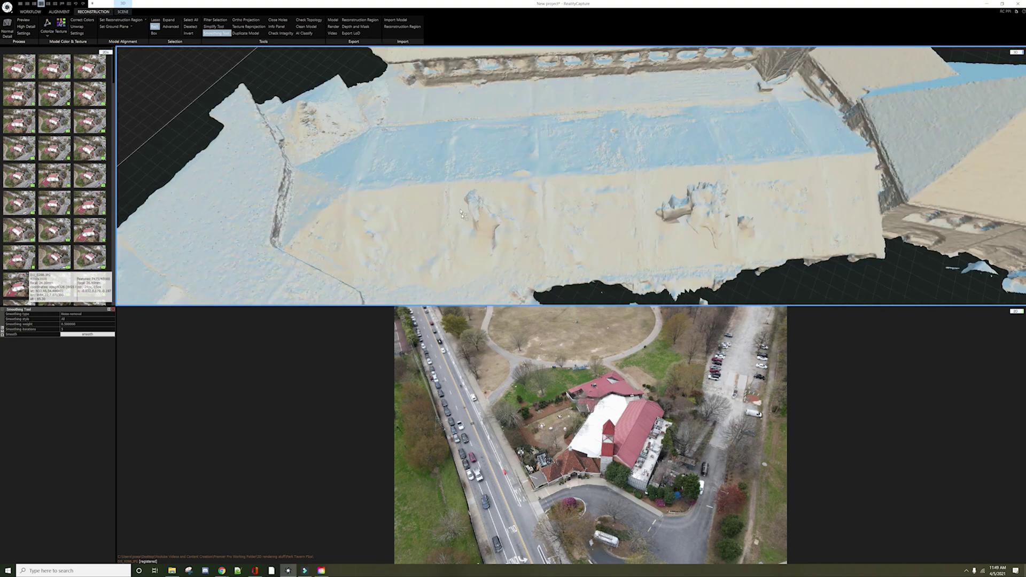
left_click(171, 26)
left_click_drag(460, 165, 535, 246)
right_click_drag(539, 207, 535, 144)
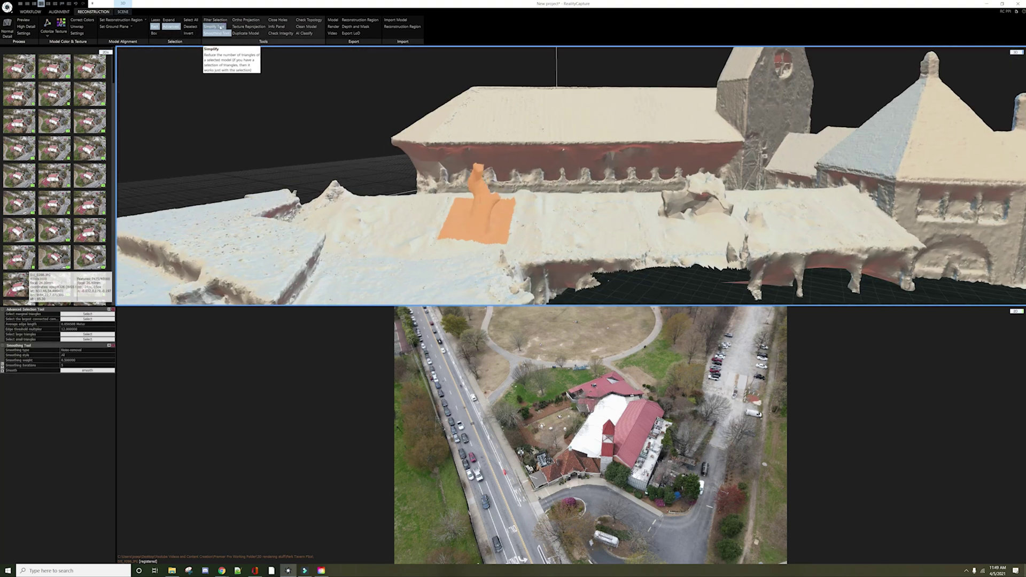
- Reselect the bump and the neighbouring roof surface with several rectangular selections
left_click(131, 26)
left_click(130, 26)
mouse_move(481, 214)
right_mouse_down()
mouse_move(540, 208)
mouse_move(481, 203)
right_mouse_up()
left_click_drag(508, 194, 593, 240)
left_click_drag(444, 166, 513, 246)
right_click_drag(476, 187, 480, 202)
left_click_drag(455, 223, 475, 253)
- Select the largest connected component, filter the selection and clean the model's topology defects
left_click(155, 20)
mouse_move(480, 202)
right_mouse_down()
mouse_move(556, 214)
mouse_move(481, 160)
mouse_move(470, 182)
mouse_move(485, 160)
mouse_move(513, 177)
right_mouse_up()
left_click(88, 319)
left_click(215, 20)
left_click(307, 27)
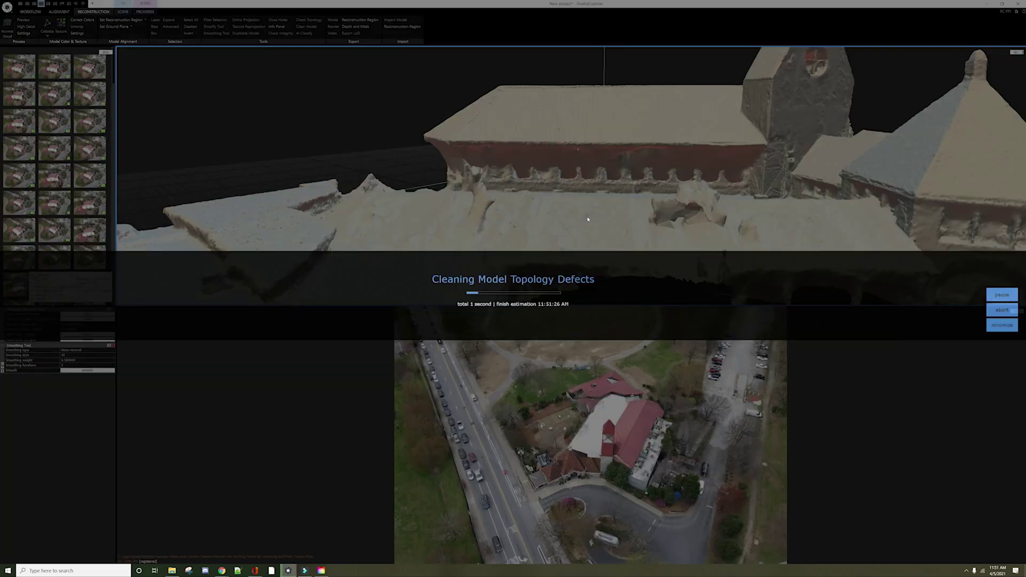
- Filter a lassoed area from the cleaned mesh and close the Smoothing Tool
right_click_drag(588, 219, 502, 154)
scroll(535, 187, "down", 5)
left_click_drag(168, 174, 120, 177)
right_click_drag(374, 176, 561, 181)
left_click(216, 19)
left_click(217, 33)
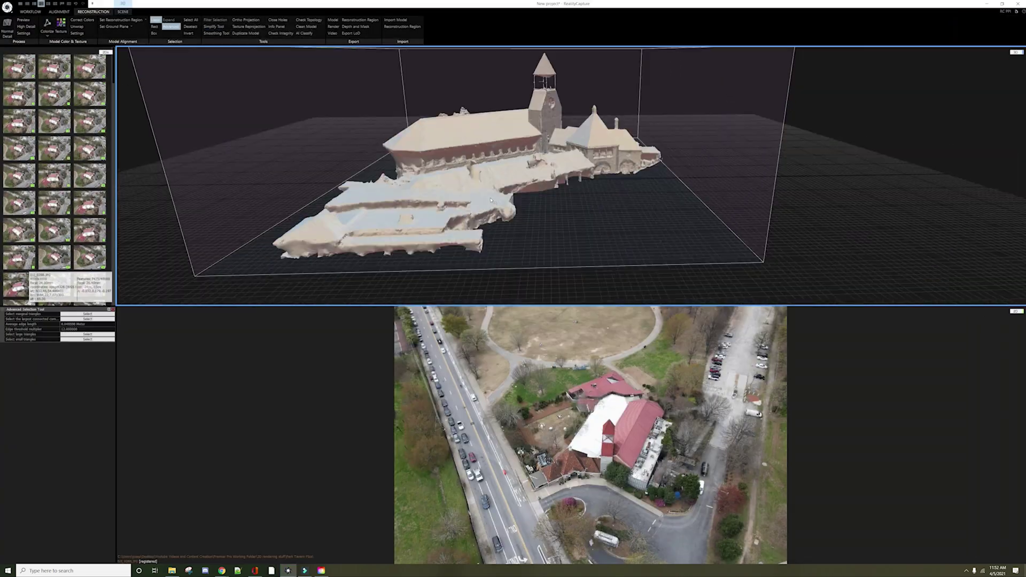
- Select the largest connected component, invert the selection and filter out the loose fragments around the building
left_click(171, 27)
right_click_drag(481, 214, 374, 286)
scroll(481, 176, "up", 5)
left_click(171, 26)
left_click(87, 319)
left_click(188, 33)
right_click_drag(481, 214, 513, 155)
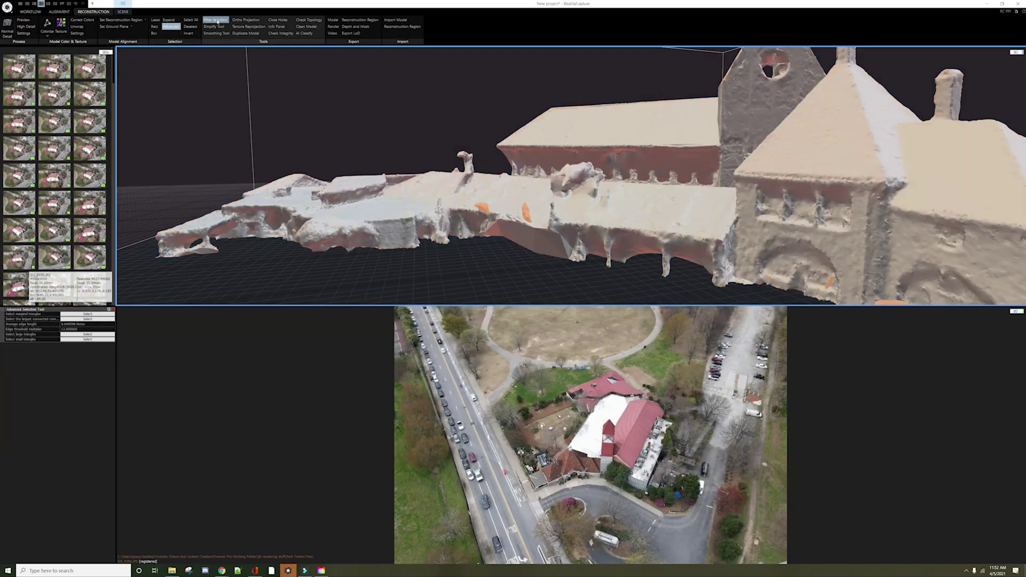
left_click(215, 20)
- Inspect the textured building model from several sides, including the tower, roofs and remaining vegetation
scroll(534, 187, "down", 5)
right_click_drag(427, 187, 535, 214)
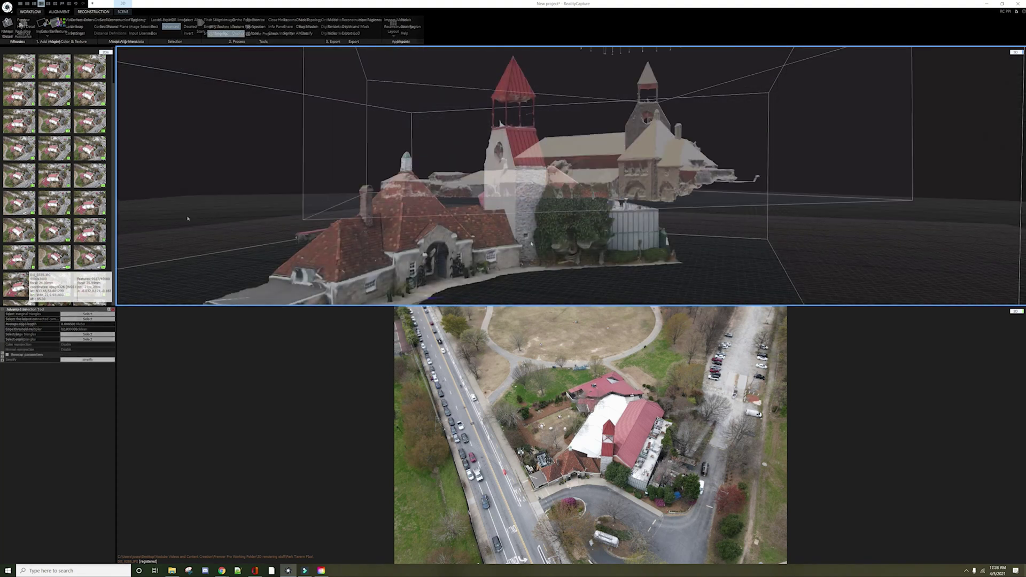
scroll(524, 242, "up", 3)
right_click_drag(523, 242, 464, 238)
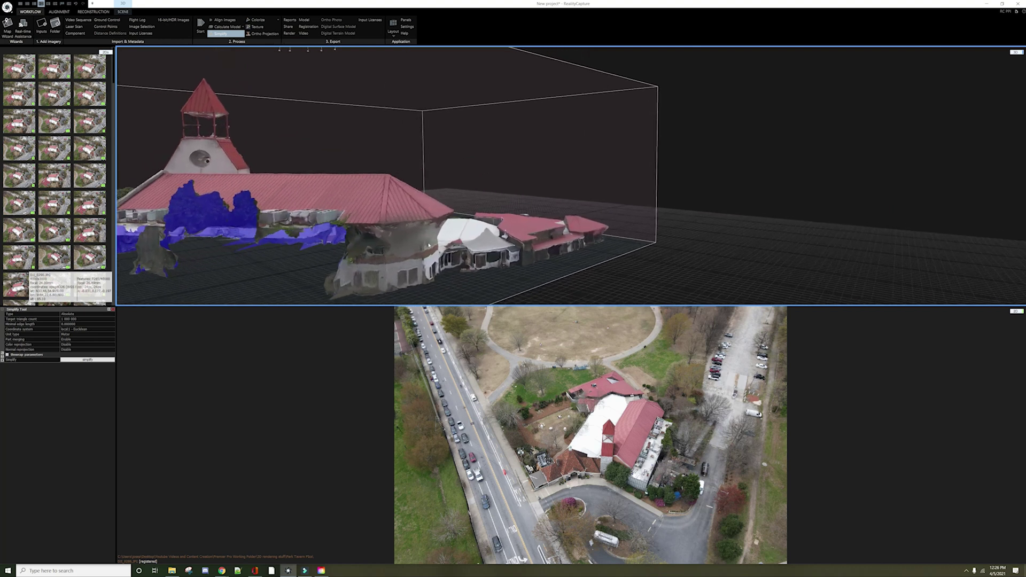
right_click_drag(408, 244, 394, 244)
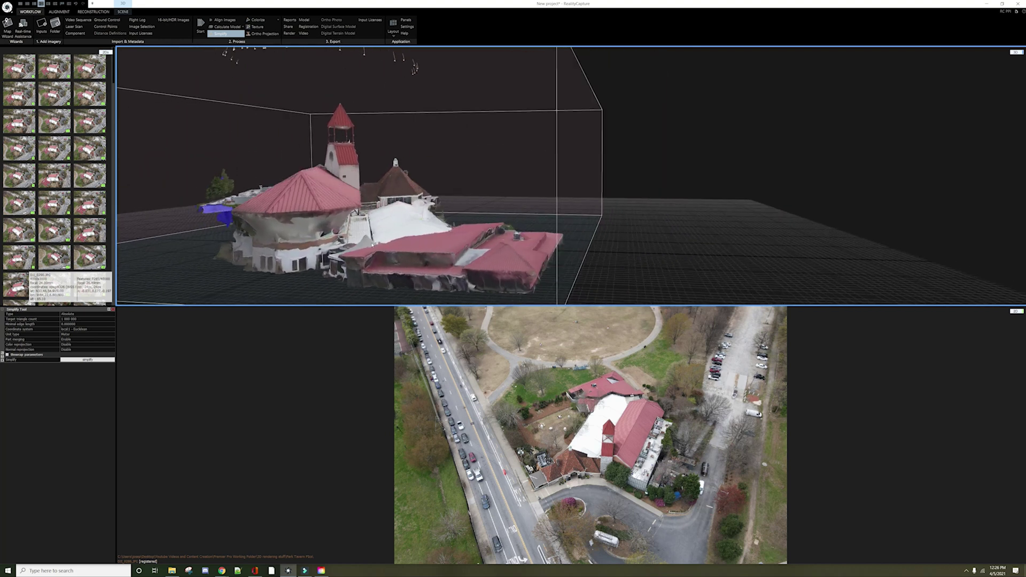
left_click_drag(365, 244, 300, 275)
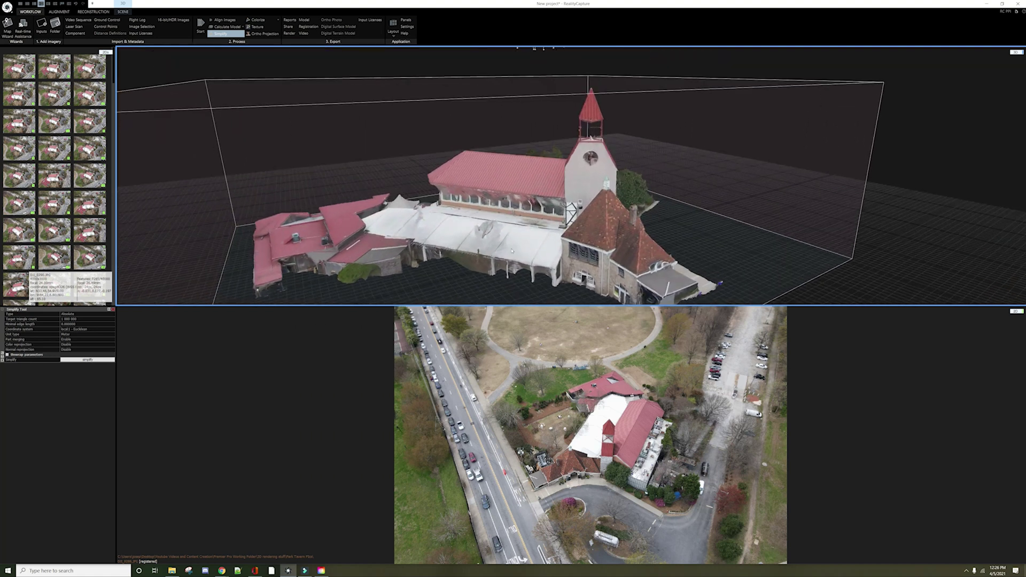
- Examine the textured building's long facade, red roofs, white canopy and brick wing from several angles and distances
scroll(512, 250, "down", 2)
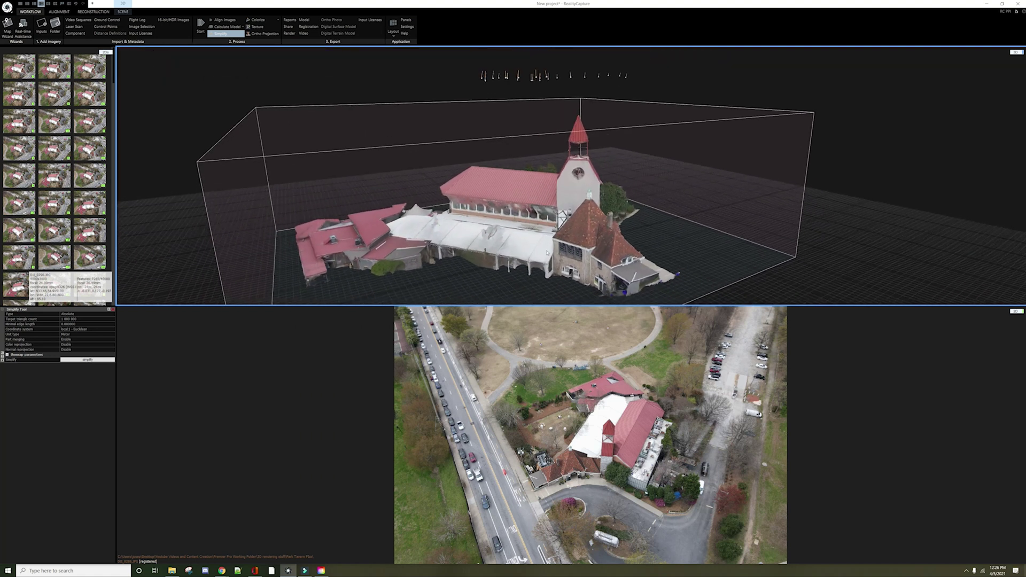
left_click_drag(548, 250, 667, 246)
left_click_drag(236, 233, 367, 237)
left_click_drag(443, 229, 316, 216)
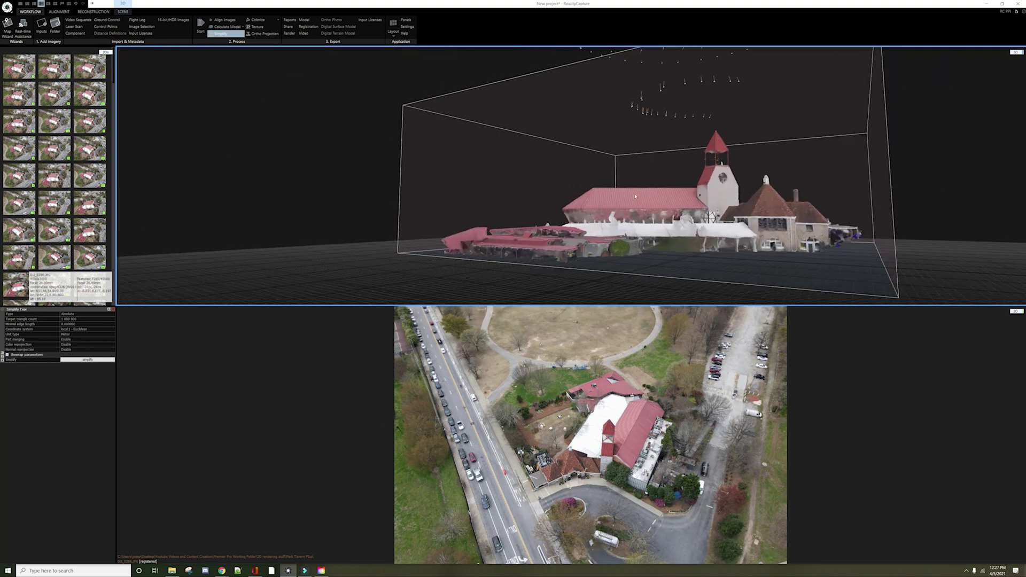
scroll(623, 198, "down", 5)
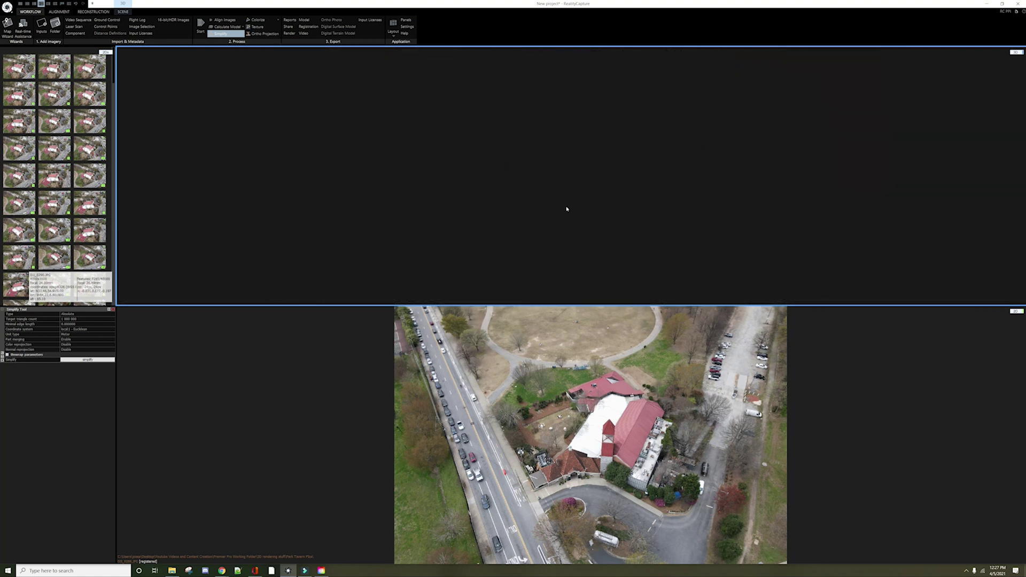
left_click_drag(562, 150, 527, 156)
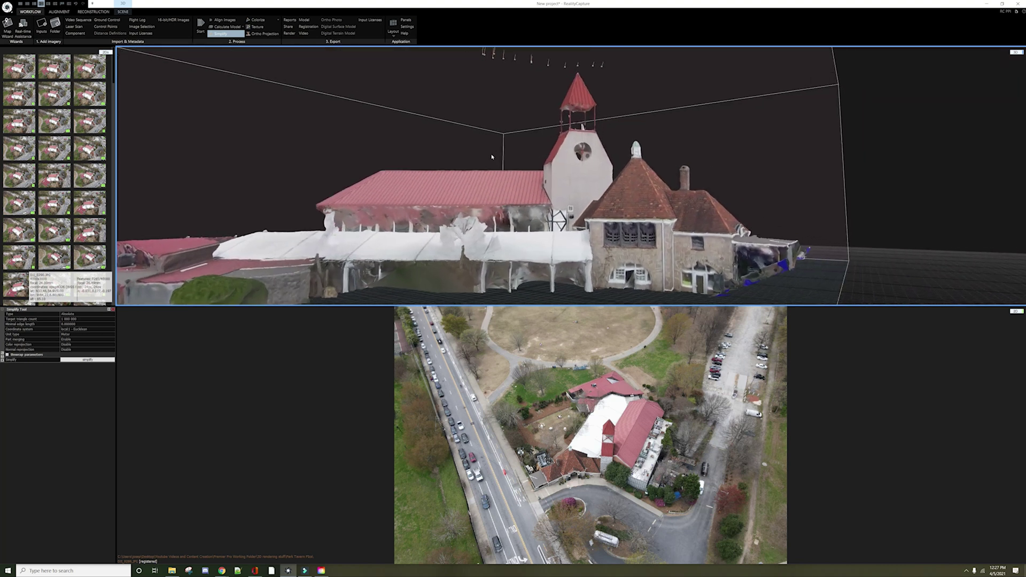
scroll(494, 160, "up", 5)
left_click_drag(590, 187, 553, 153)
scroll(556, 171, "down", 3)
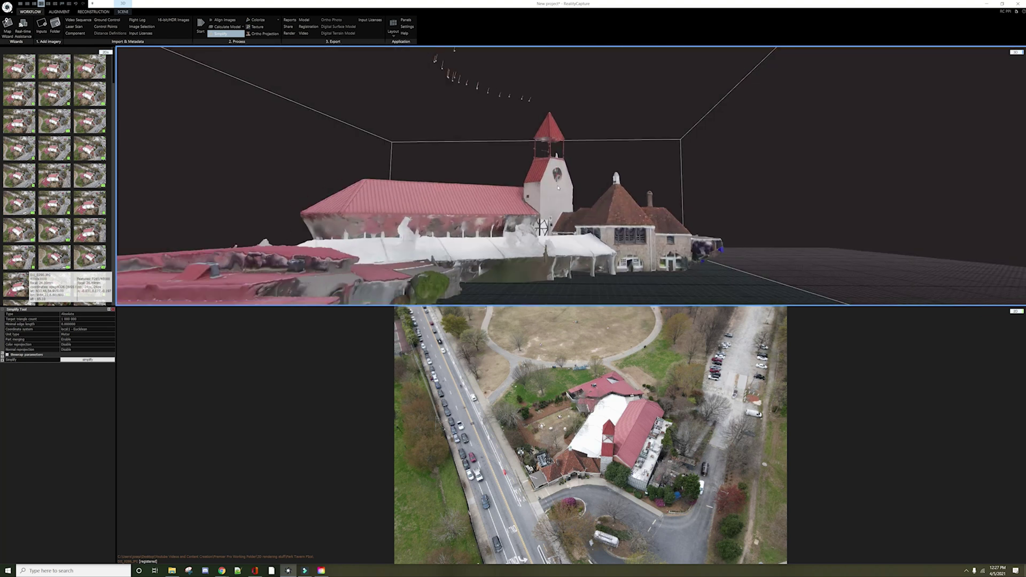
left_click_drag(546, 201, 447, 228)
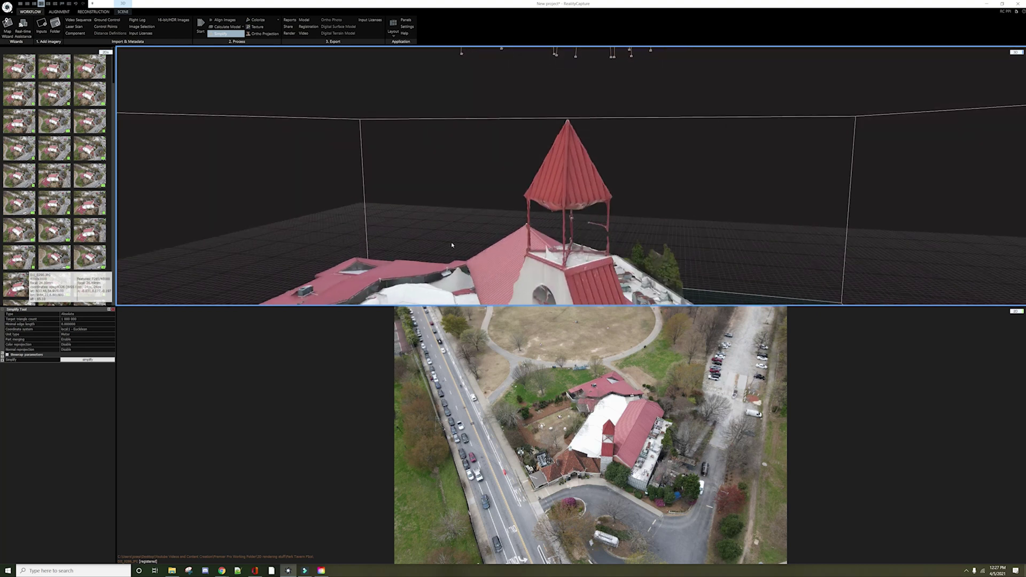
- Examine the tower up close, including its open belfry, red spire, round window and the adjoining roof
right_click_drag(569, 263, 524, 269)
scroll(525, 269, "down", 1)
scroll(539, 276, "up", 4)
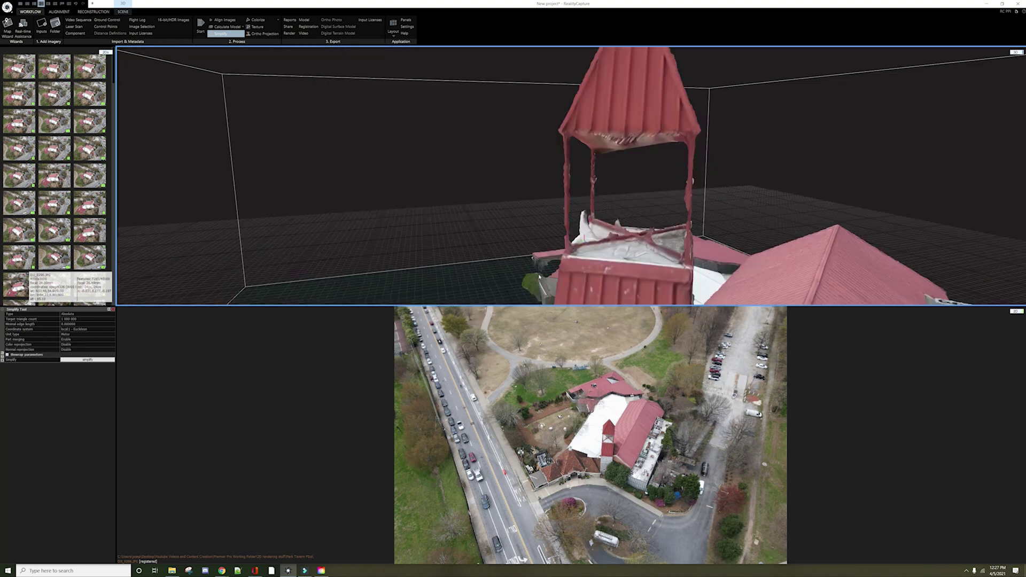
left_click_drag(539, 278, 631, 289)
scroll(649, 247, "up", 3)
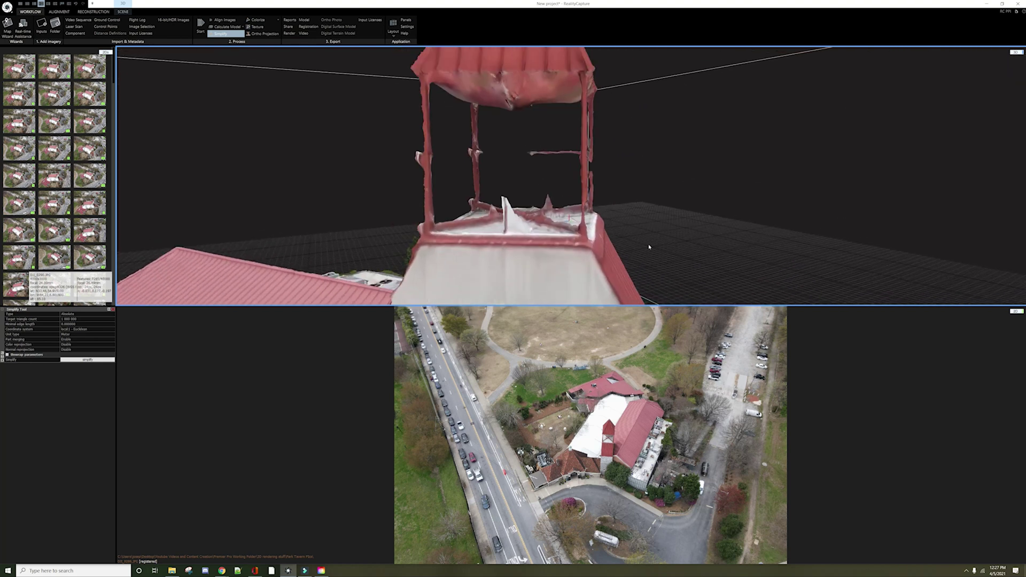
left_click_drag(560, 261, 697, 122)
left_click_drag(508, 155, 766, 144)
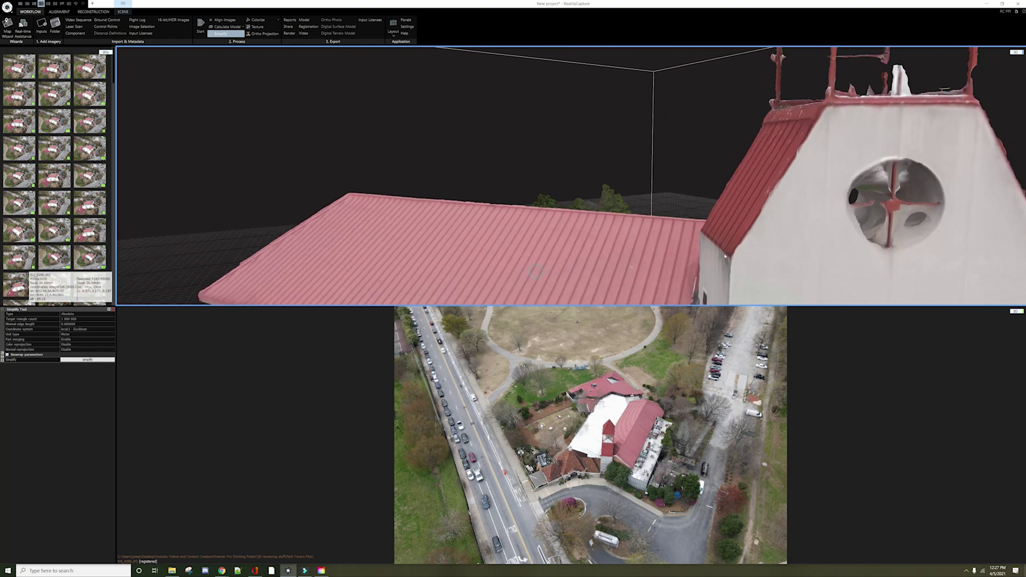
scroll(766, 144, "down", 8)
scroll(766, 143, "up", 6)
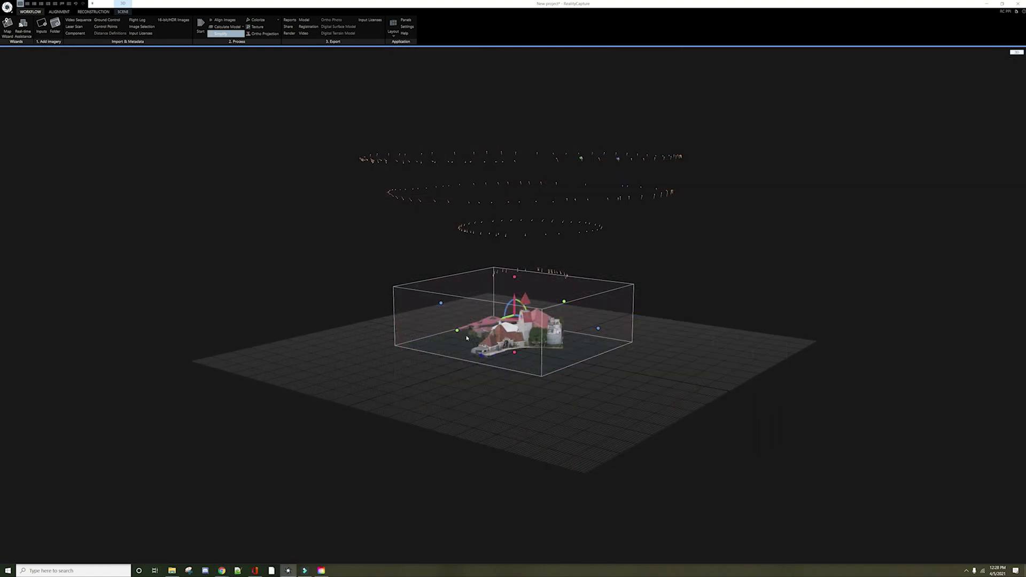
- Review the whole building model in the enlarged 3D view, from the rings of camera positions down to the facade
left_click_drag(448, 336, 190, 351)
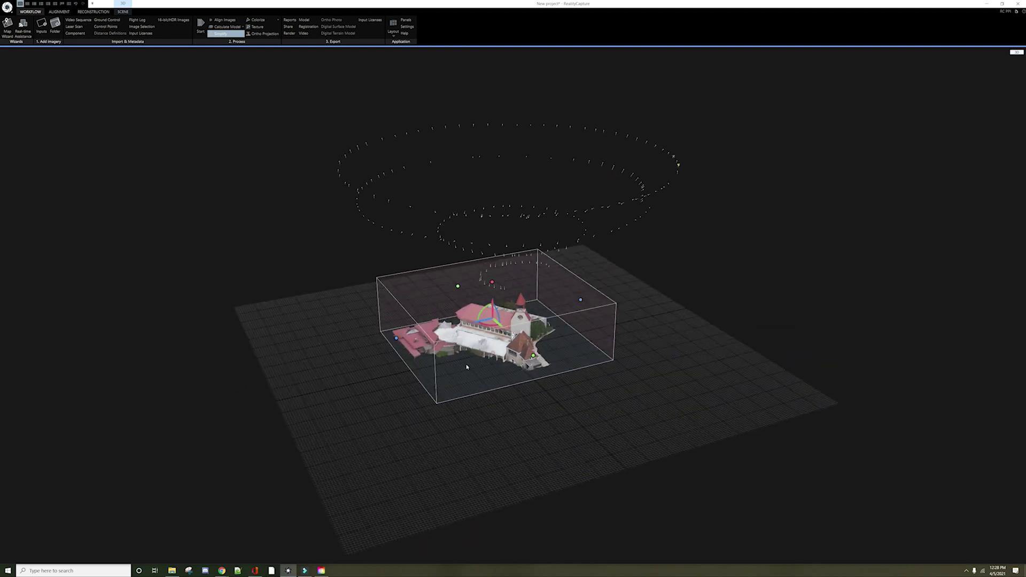
scroll(459, 372, "down", 3)
scroll(492, 376, "up", 2)
scroll(513, 319, "up", 5)
left_click_drag(522, 353, 241, 332)
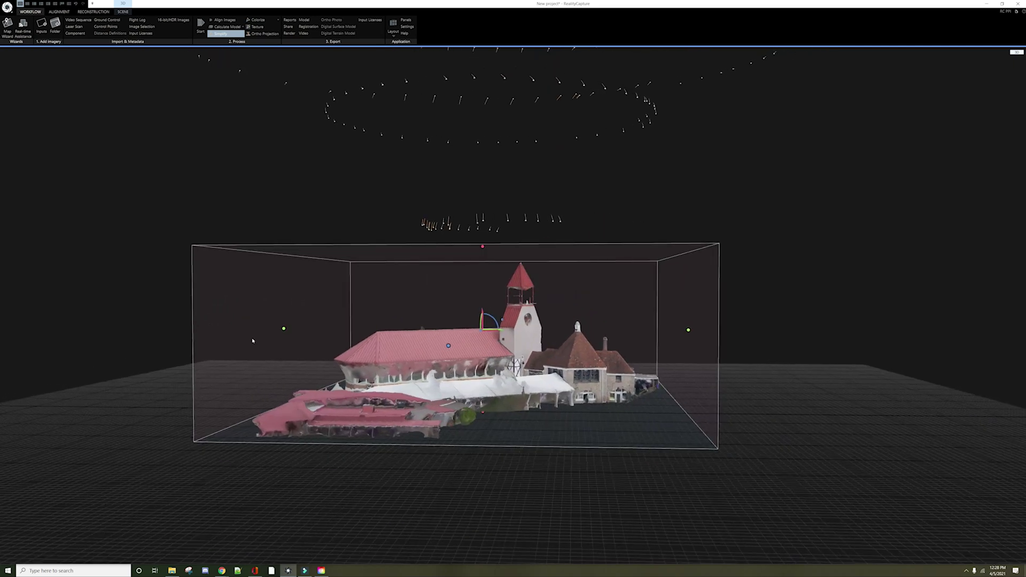
scroll(501, 355, "up", 5)
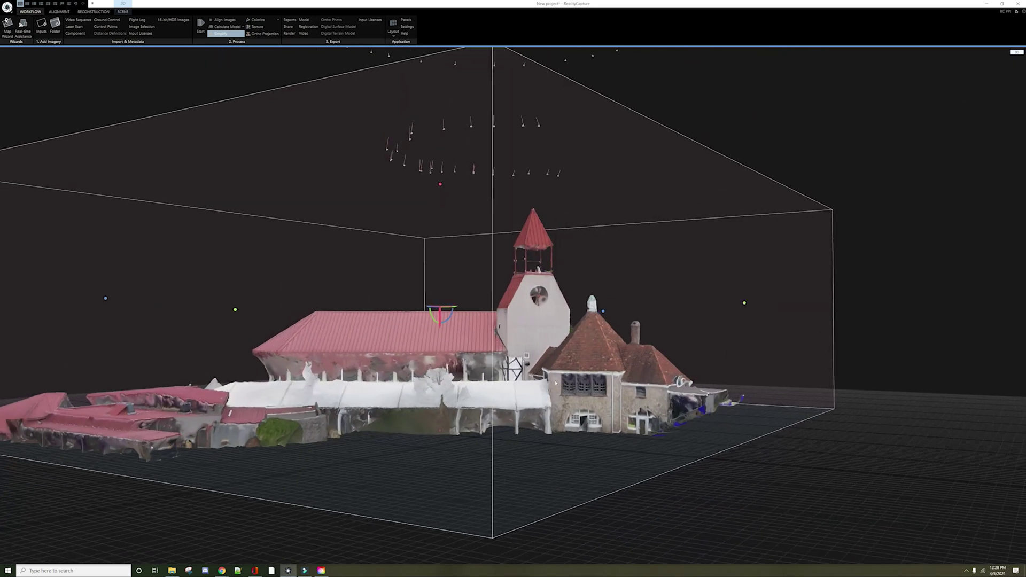
right_click_drag(556, 383, 916, 380)
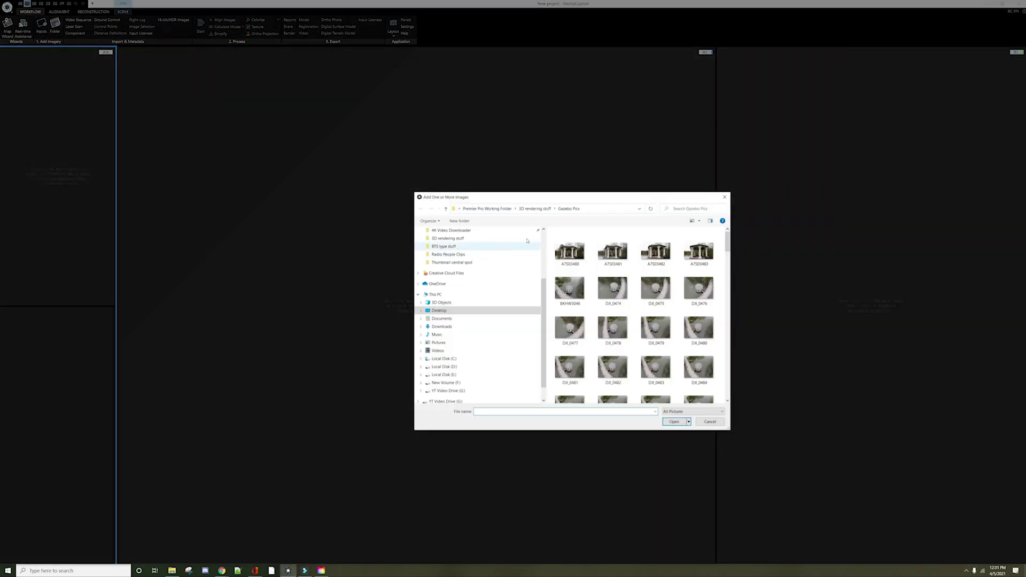
- Import the photos from the Gazebo Pics folder into the new project
left_click(612, 269)
key("ctrl+a")
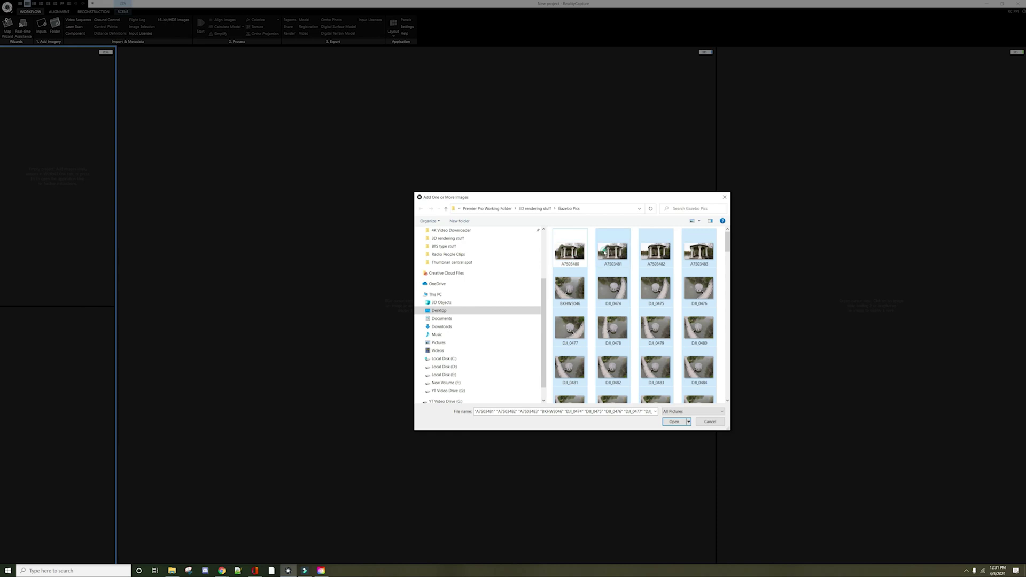
left_click(676, 422)
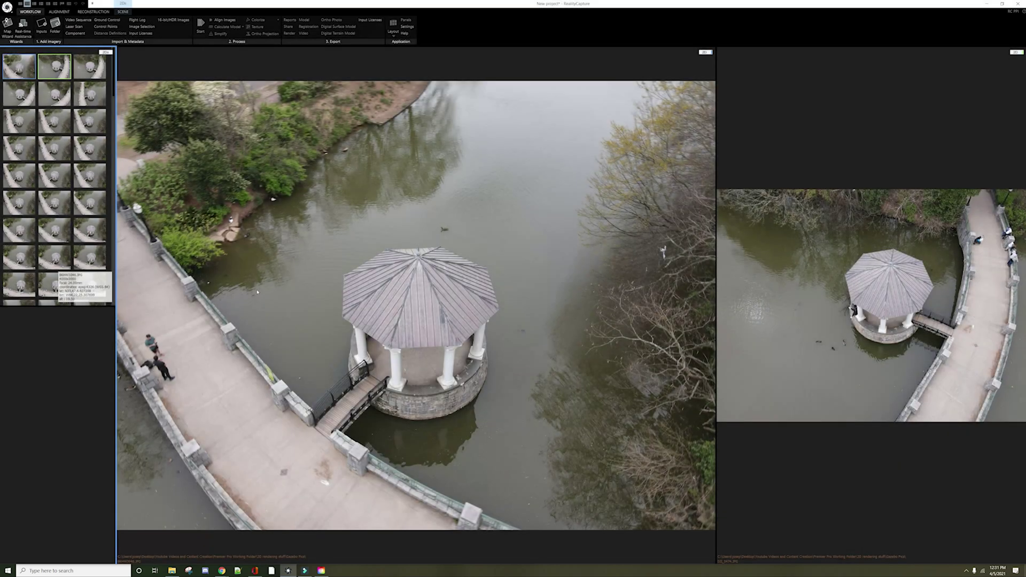
- Select all imported gazebo photos and align them
left_click(45, 152)
key("ctrl+a")
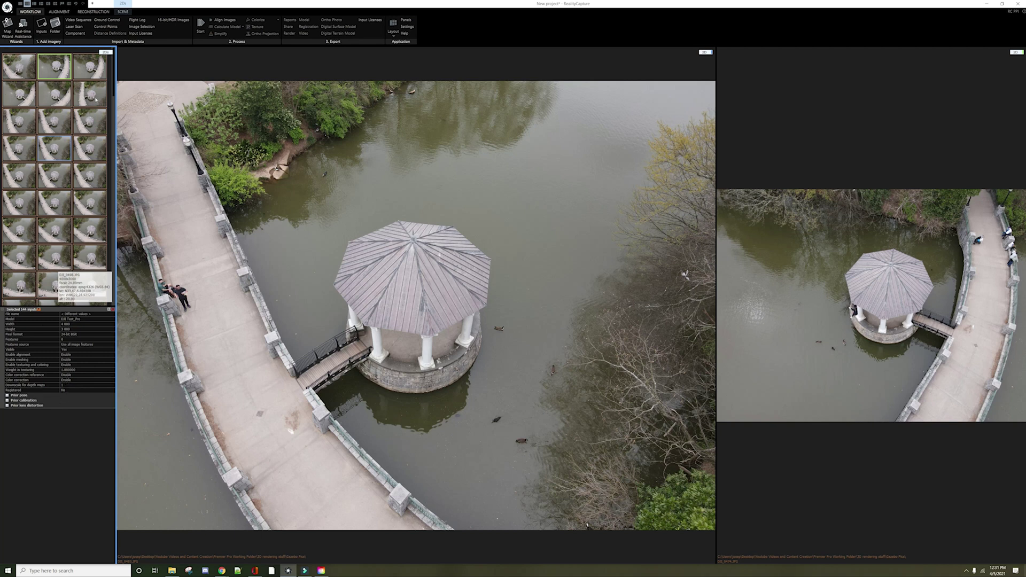
left_click(232, 23)
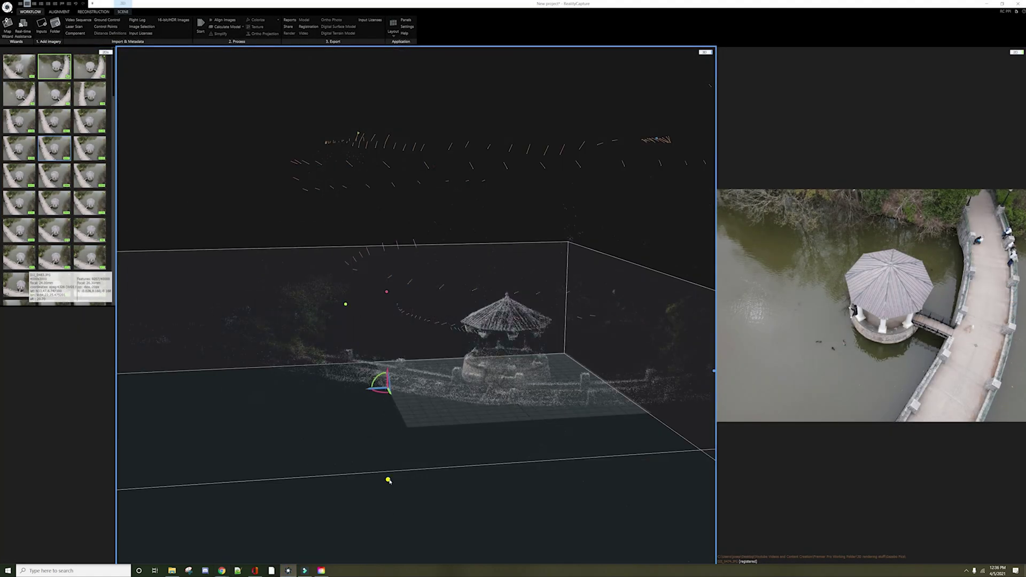
- Pull one side of the reconstruction region in toward the gazebo and open the advanced mesh selection
left_click_drag(389, 481, 510, 390)
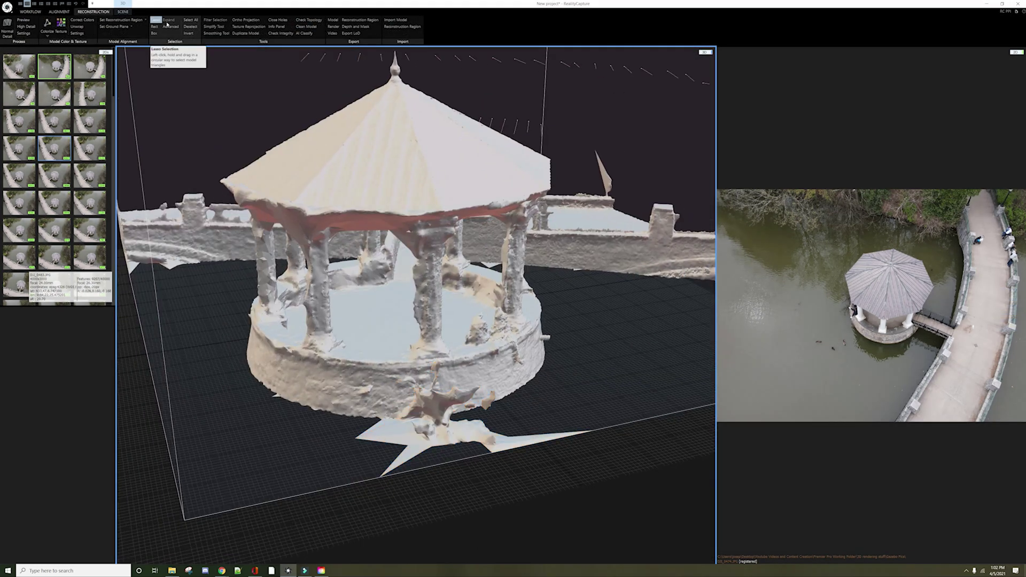
left_click(171, 26)
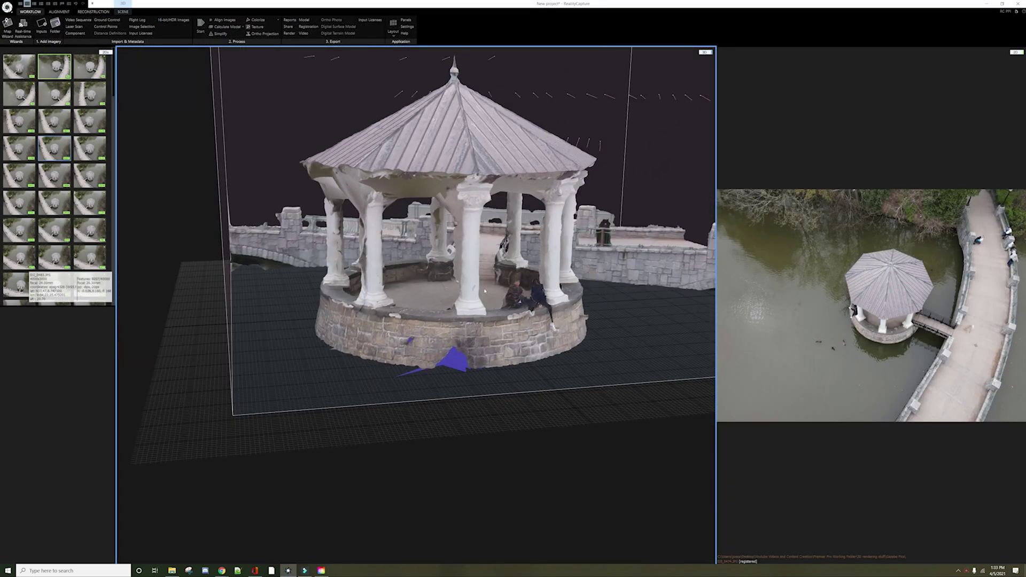
- Examine the textured gazebo model from the water side and the walkway, checking the stone base, columns, footbridge and railings
scroll(485, 291, "up", 5)
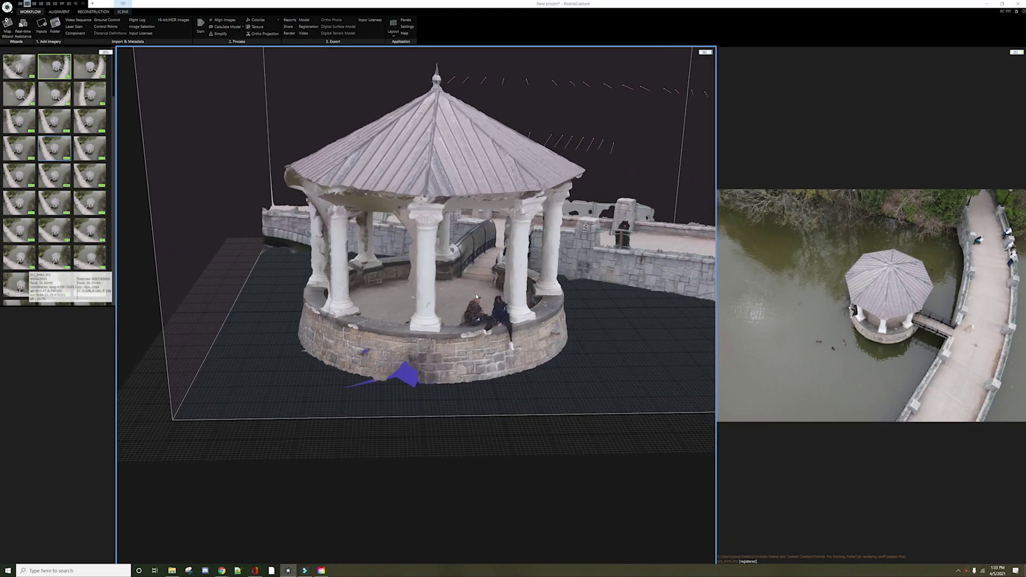
scroll(487, 354, "down", 2)
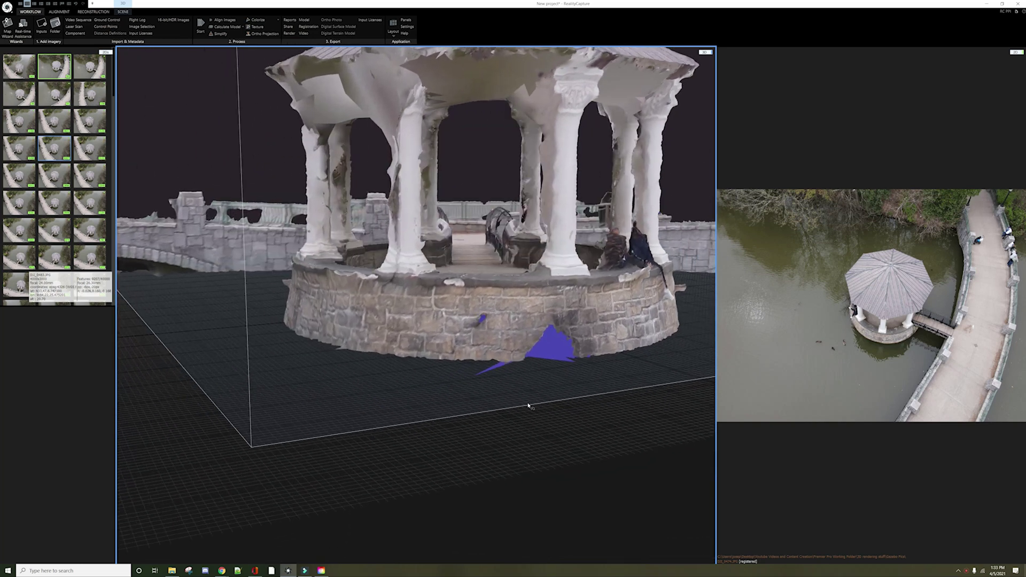
right_click_drag(493, 421, 493, 410)
right_click_drag(556, 384, 411, 380)
scroll(413, 379, "up", 5)
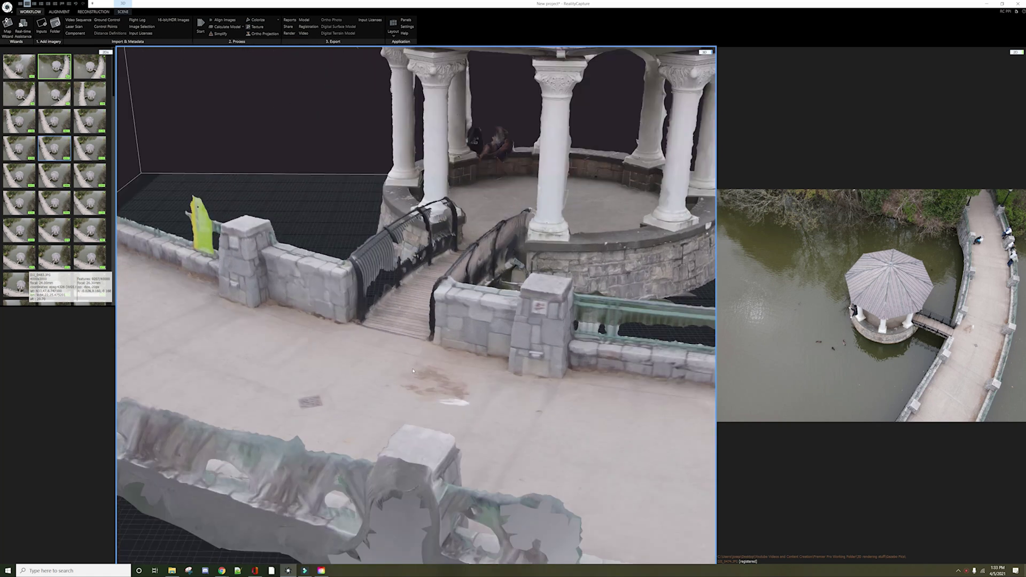
scroll(420, 369, "down", 5)
scroll(434, 350, "down", 3)
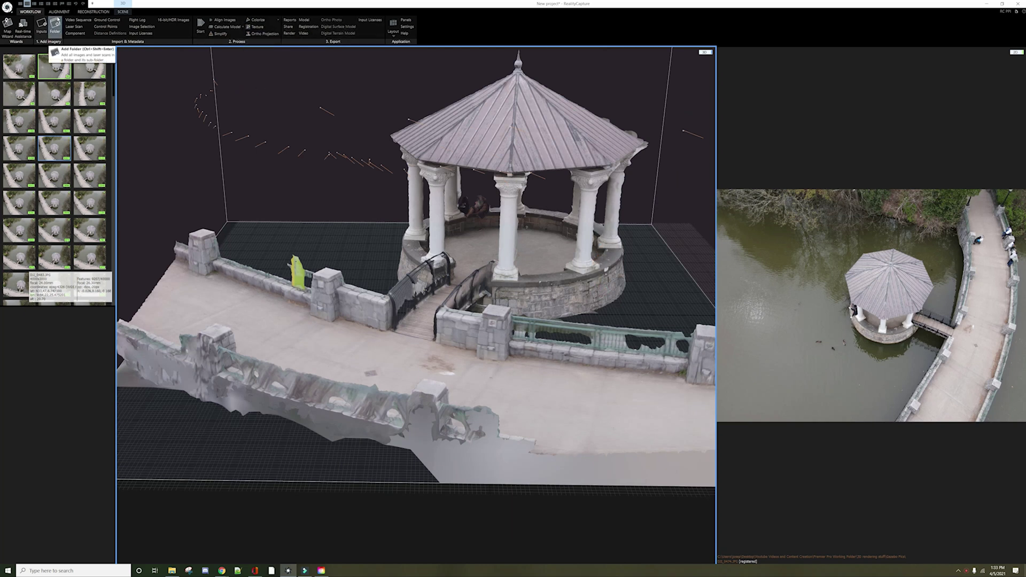
- Examine the gazebo model from the water side, including a close look at the columns and the people seated on the wall
left_click(123, 11)
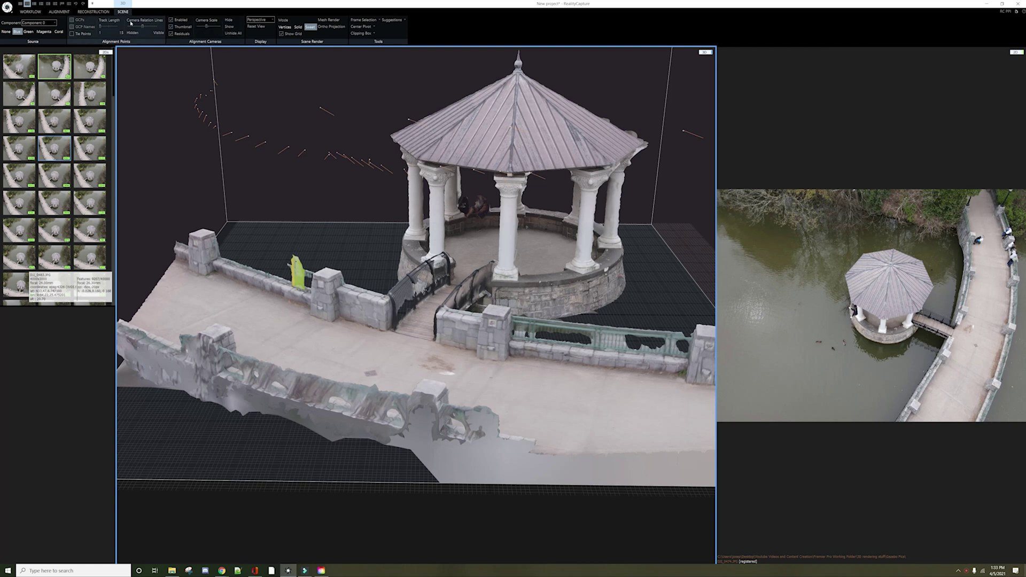
left_click(93, 11)
right_click_drag(306, 159, 454, 205)
scroll(451, 207, "up", 2)
left_click_drag(443, 208, 368, 213)
scroll(368, 214, "down", 1)
right_click_drag(353, 284, 434, 233)
scroll(435, 238, "down", 1)
scroll(439, 249, "up", 2)
left_click_drag(440, 252, 439, 270)
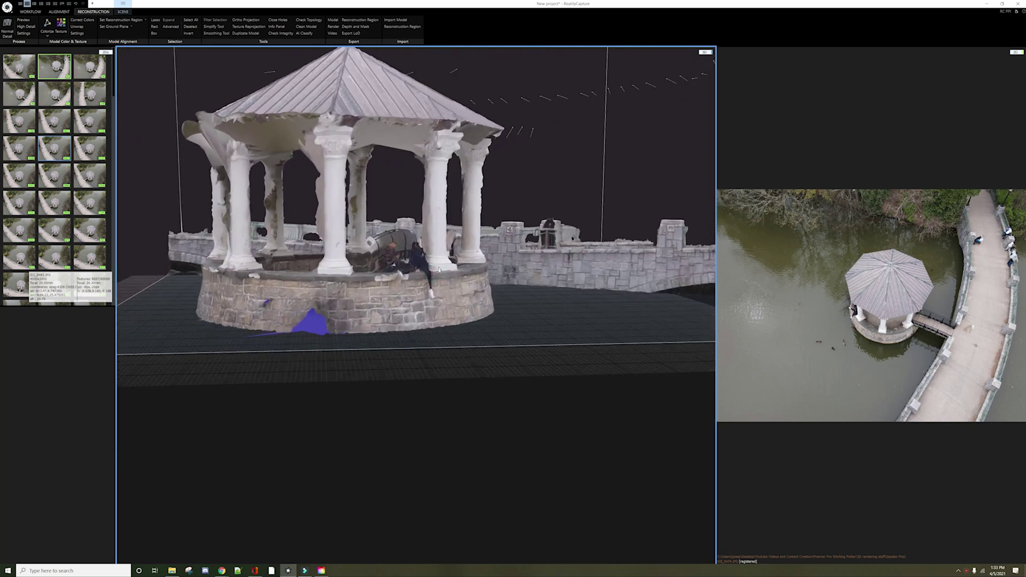
scroll(439, 270, "up", 5)
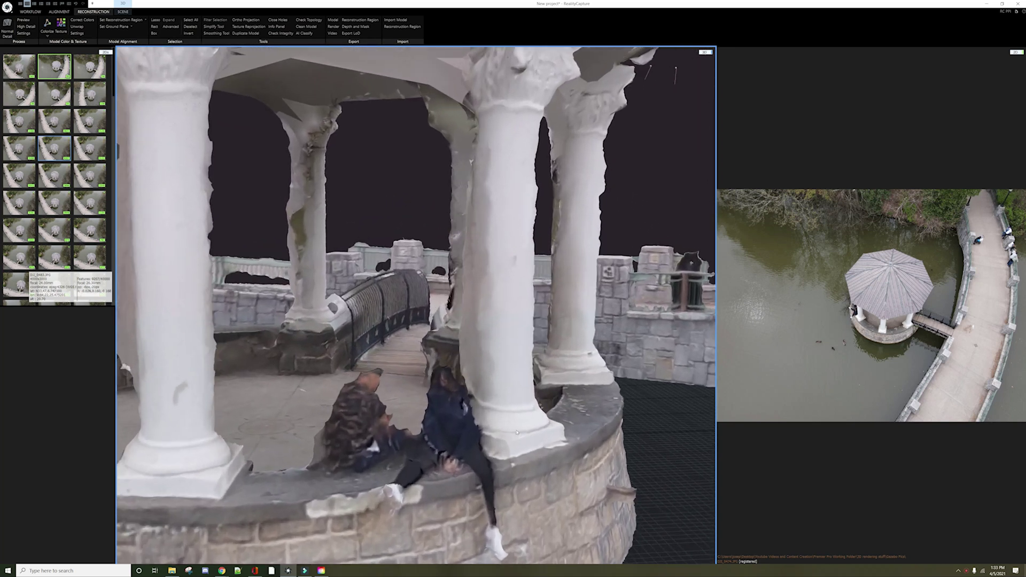
left_click_drag(517, 432, 565, 433)
mouse_move(566, 432)
right_mouse_down()
mouse_move(554, 414)
mouse_move(563, 420)
right_mouse_up()
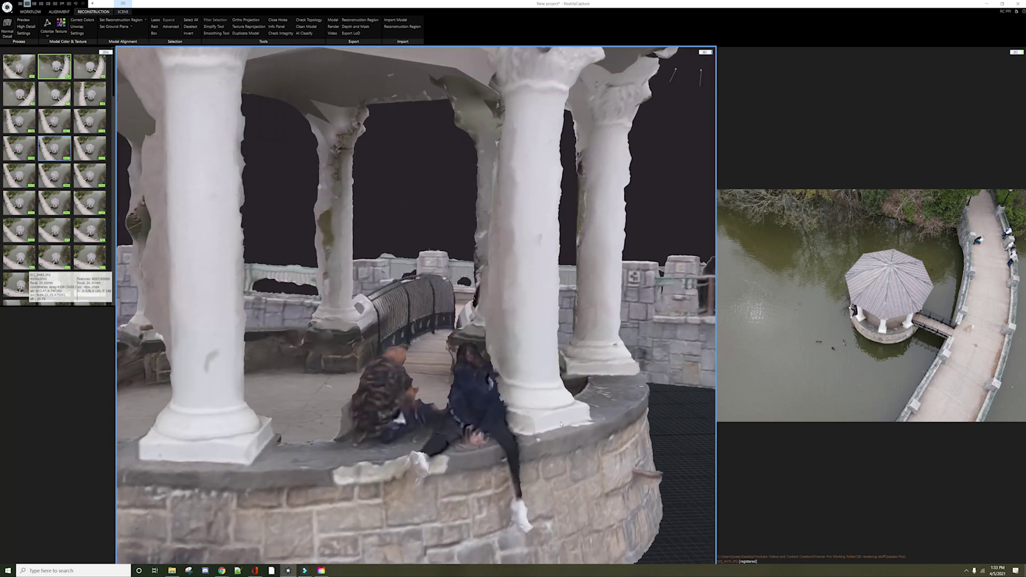